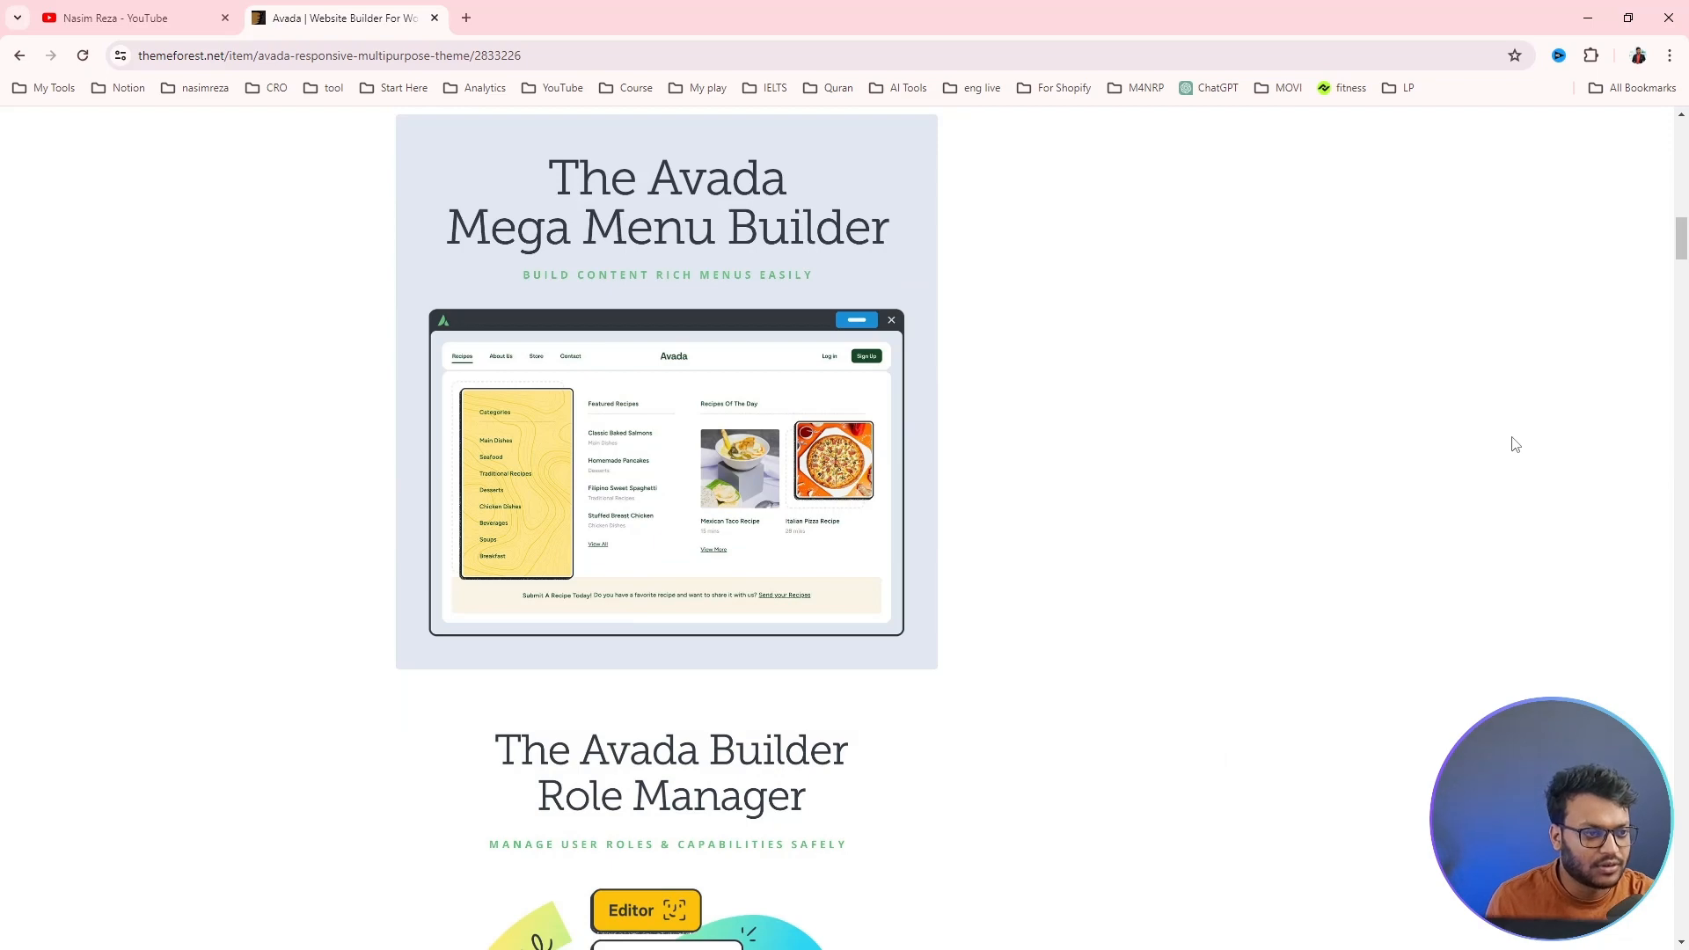
# - Open the purchased Avada website builder item from the ThemeForest downloads page
pyautogui.scroll(20, 1515, 444)
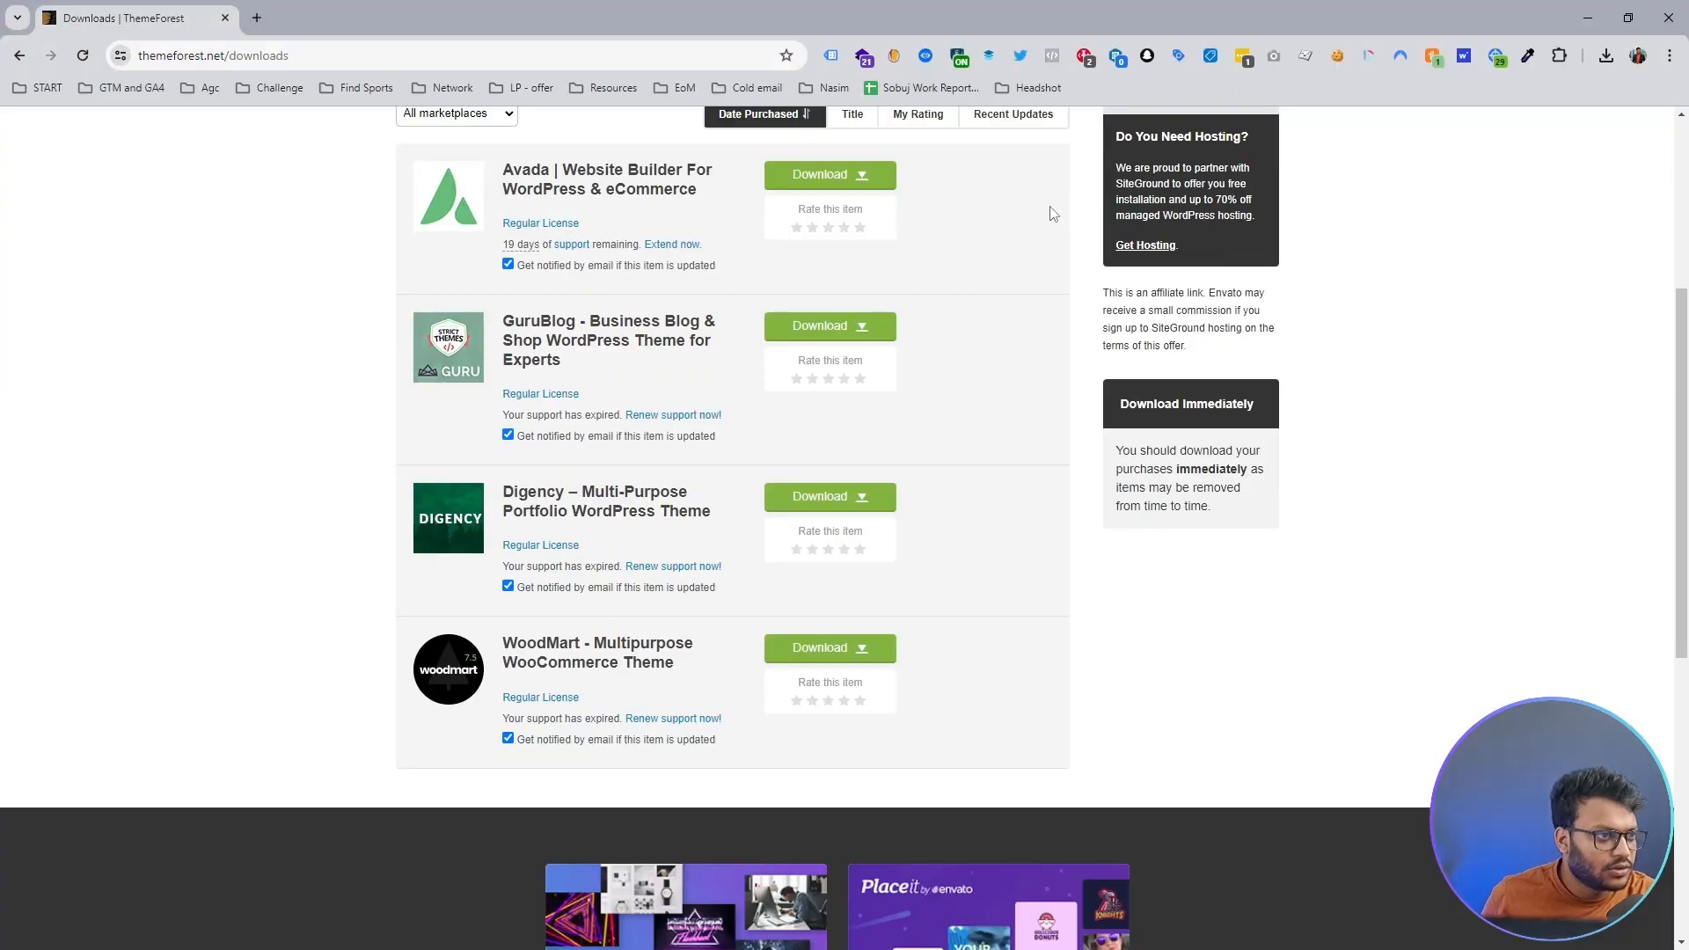
pyautogui.scroll(4, 973, 263)
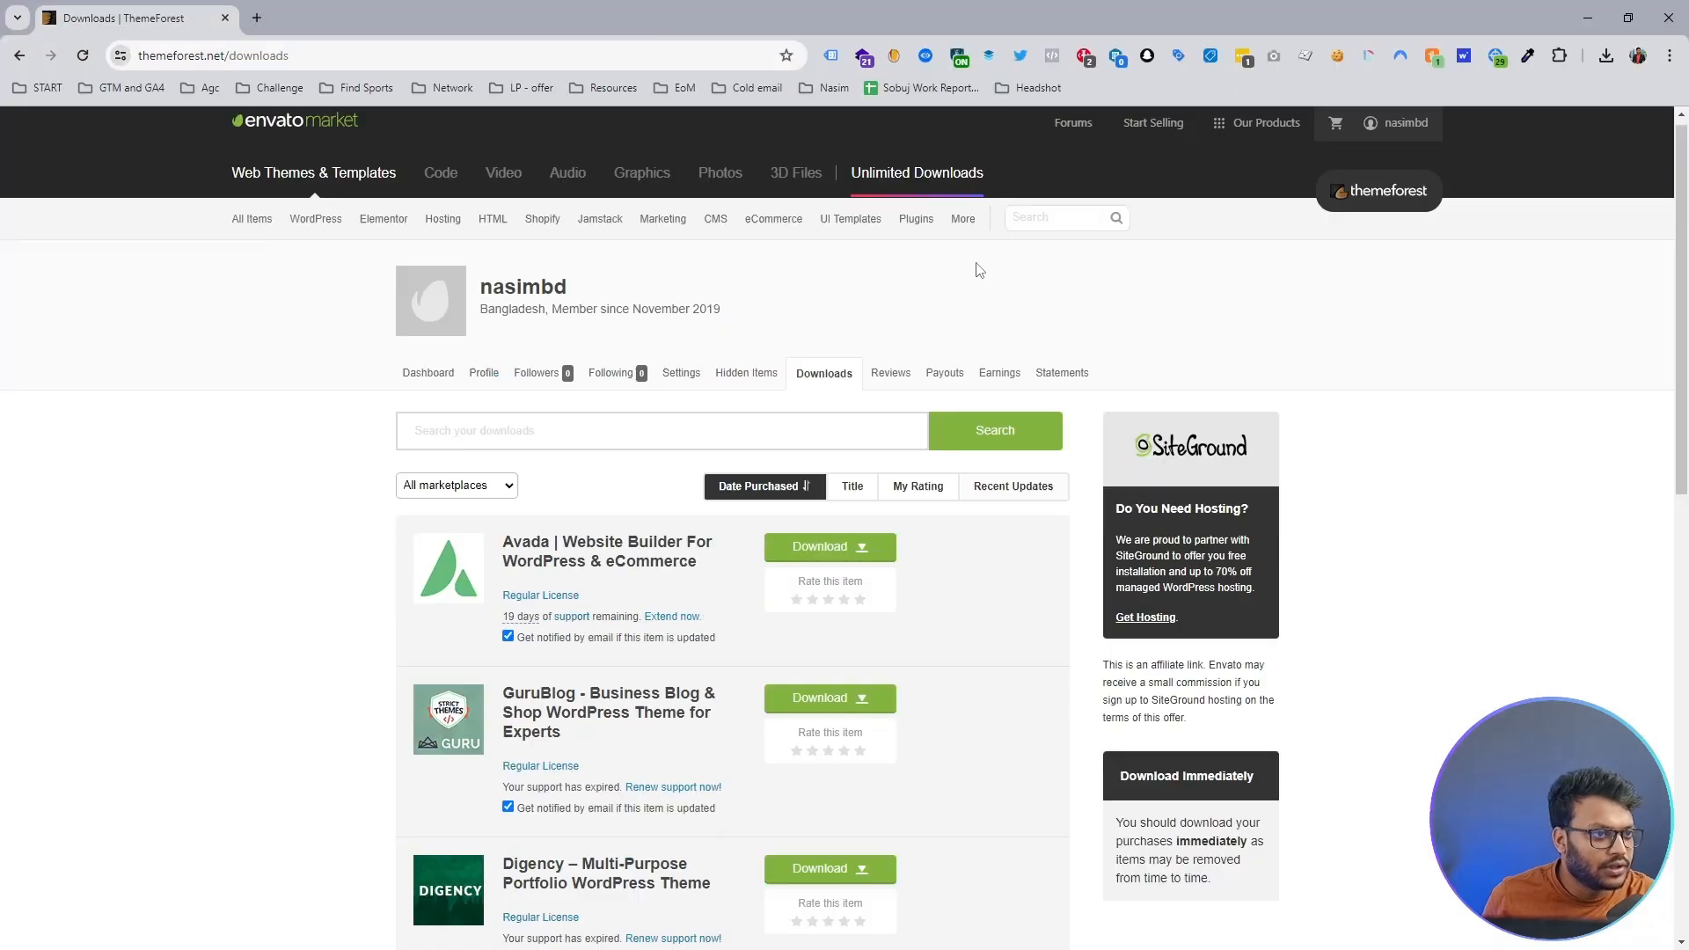
pyautogui.click(572, 563)
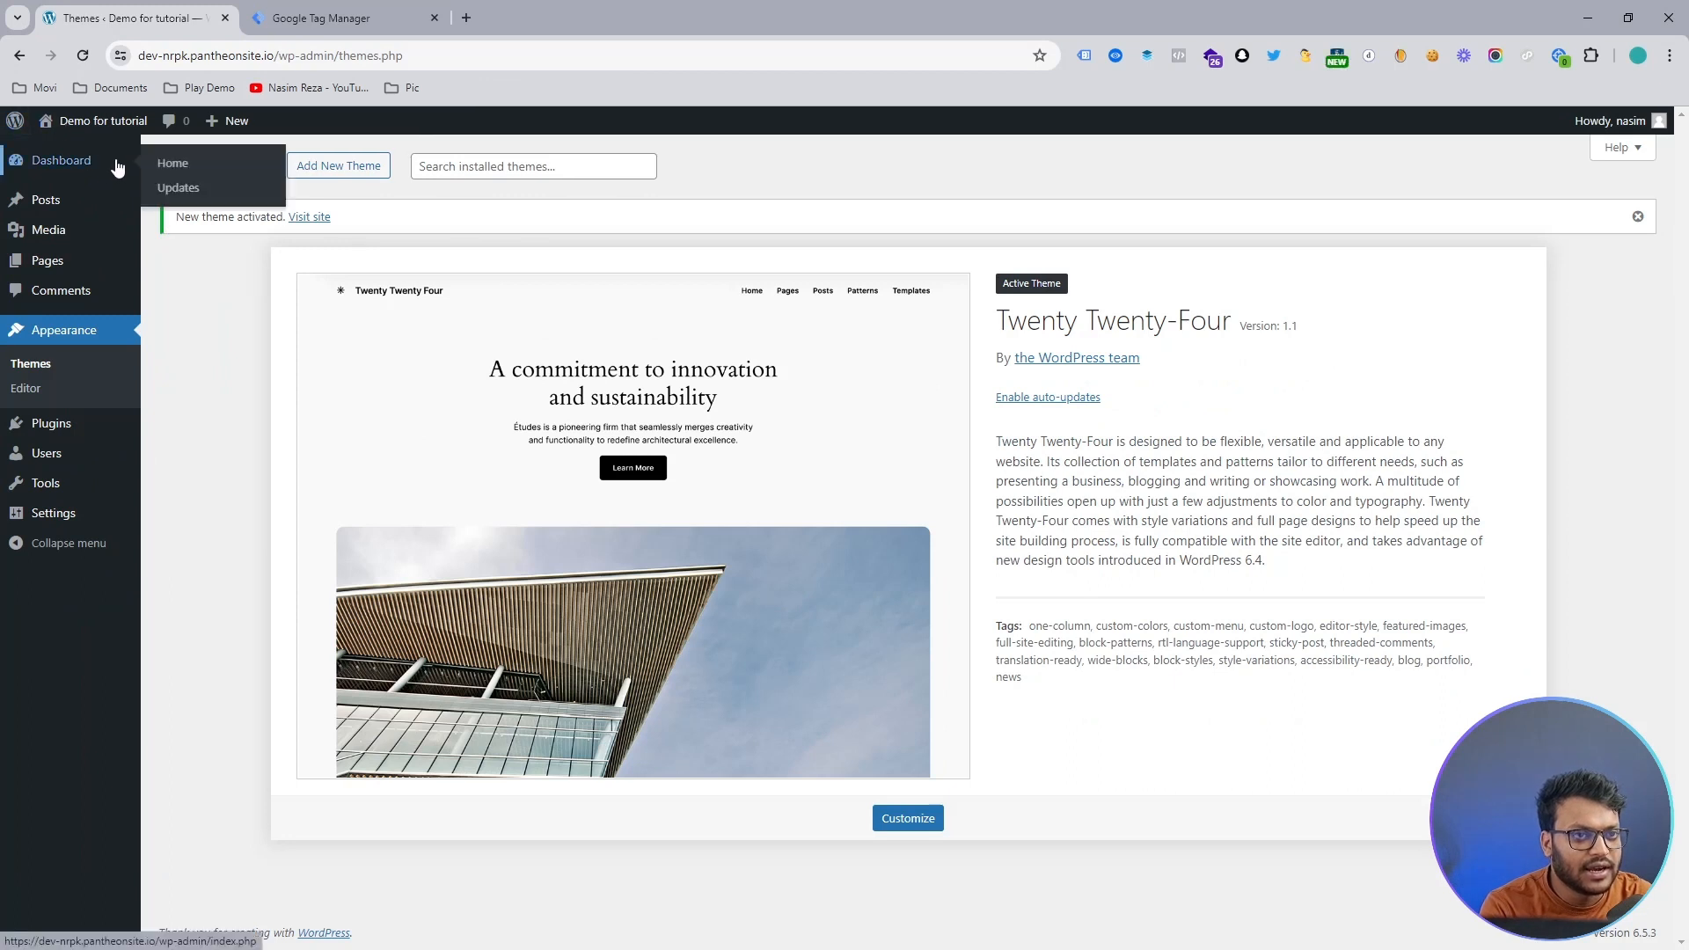
# - Upload themeforest-8lk2u3QD-avada-responsive-multipurpose-theme-wordpress-theme.zip as a new WordPress theme, install it and activate it
pyautogui.moveTo(110, 124)
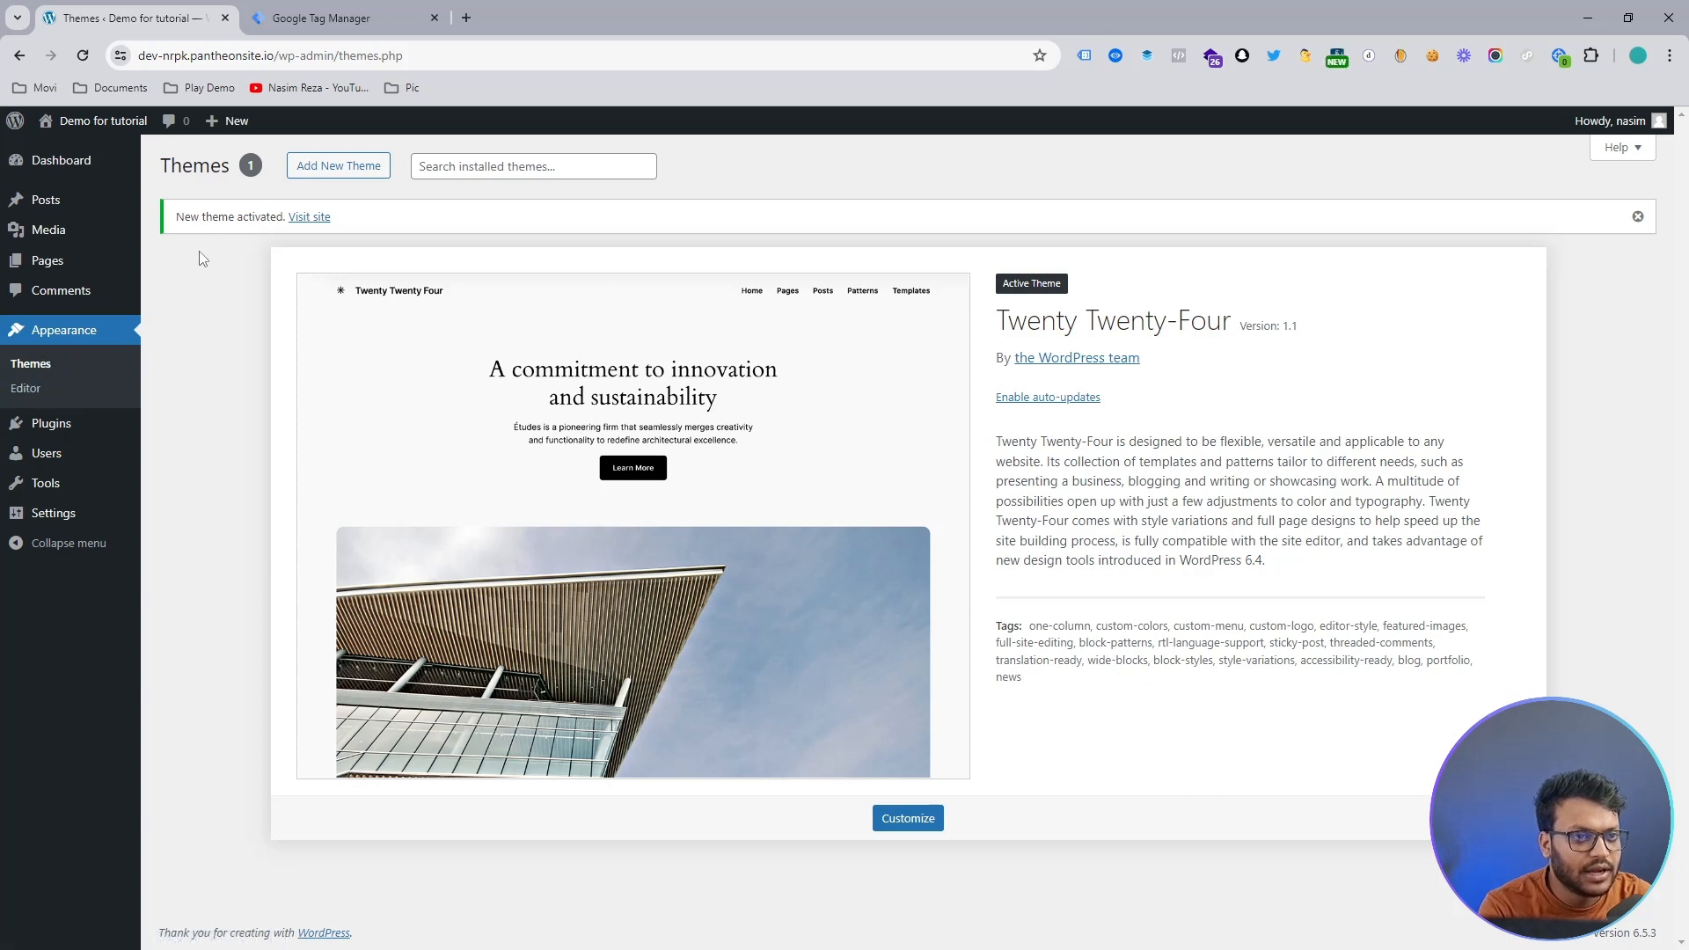
pyautogui.click(335, 176)
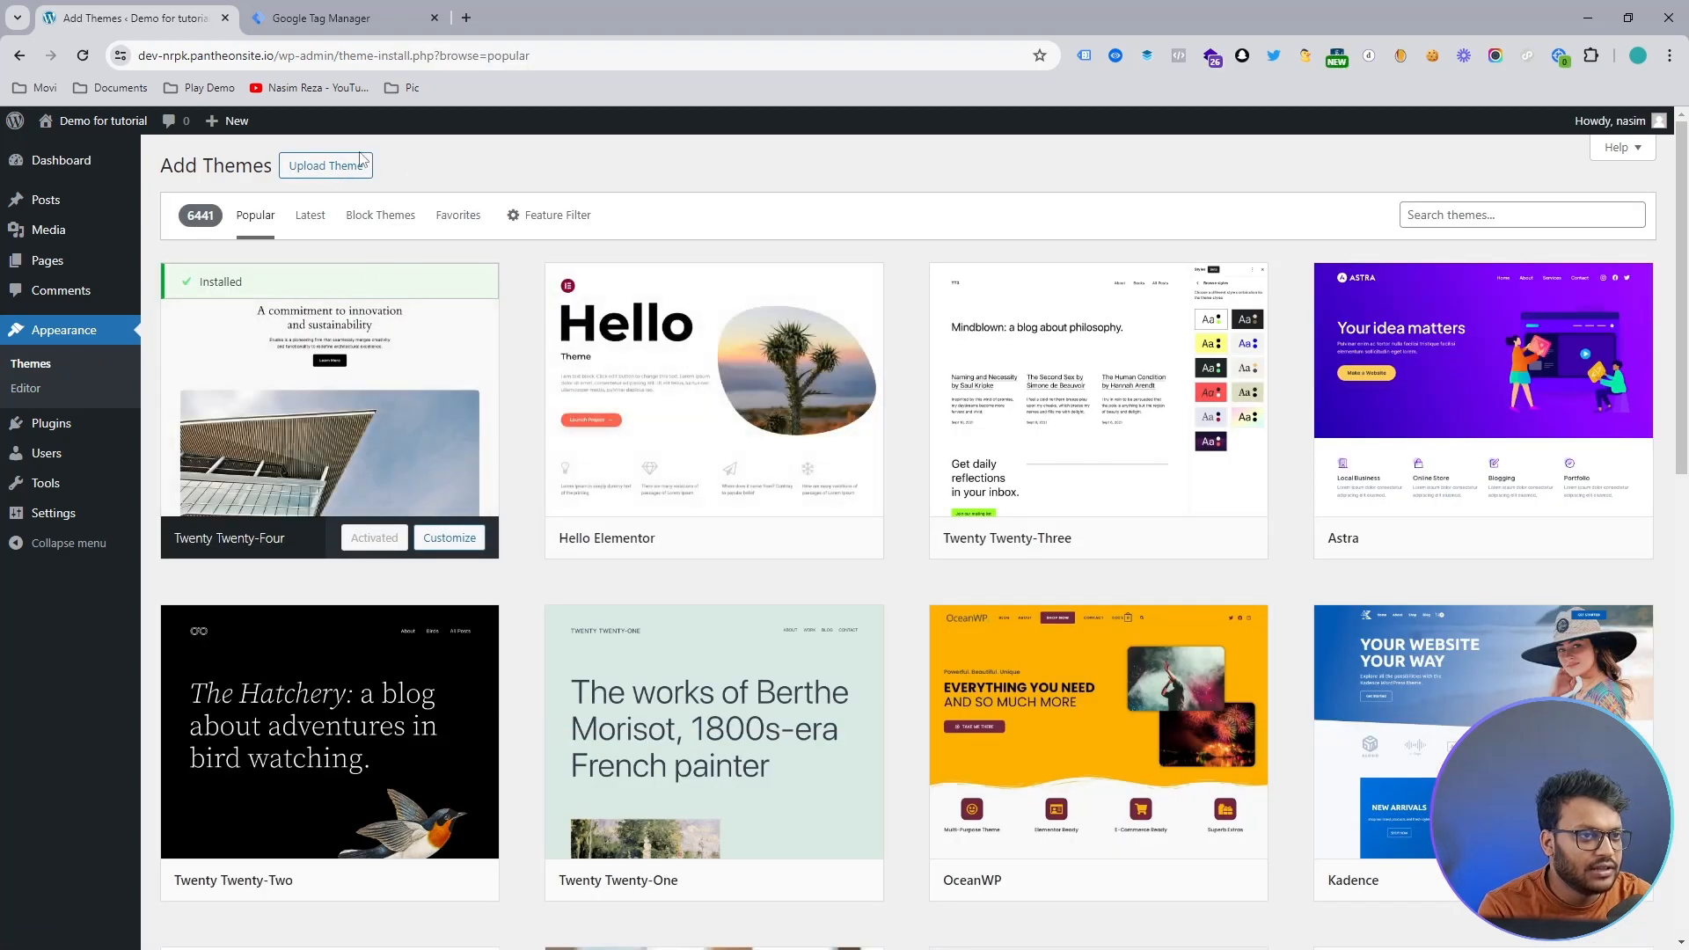
pyautogui.click(343, 168)
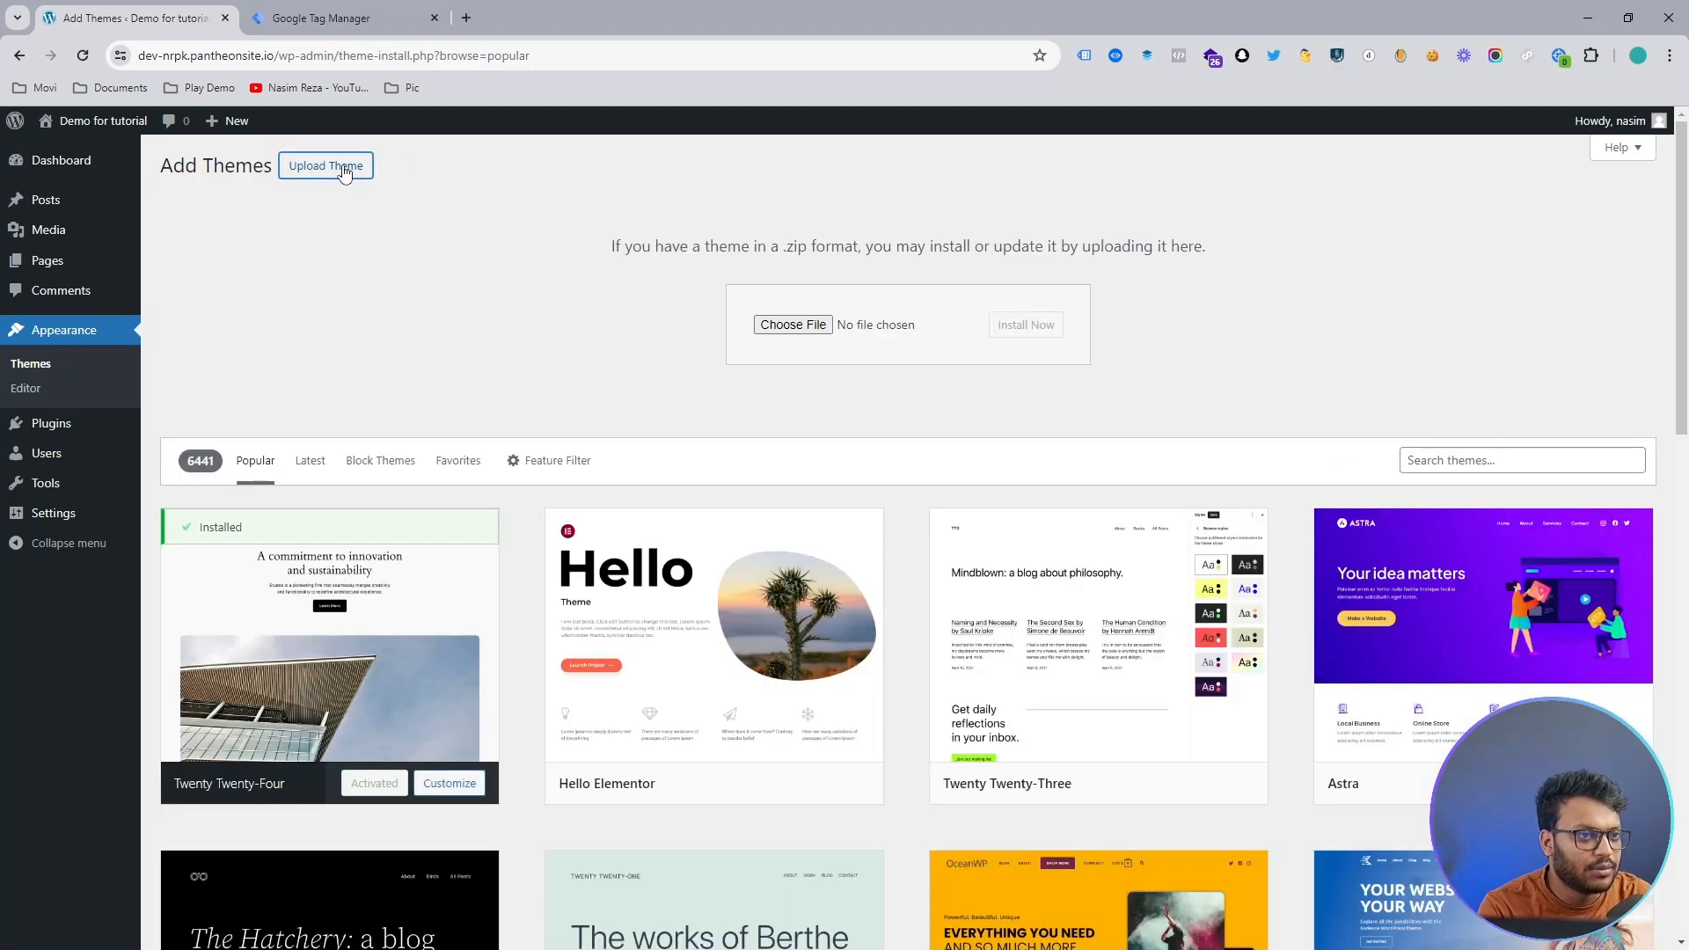
pyautogui.click(789, 325)
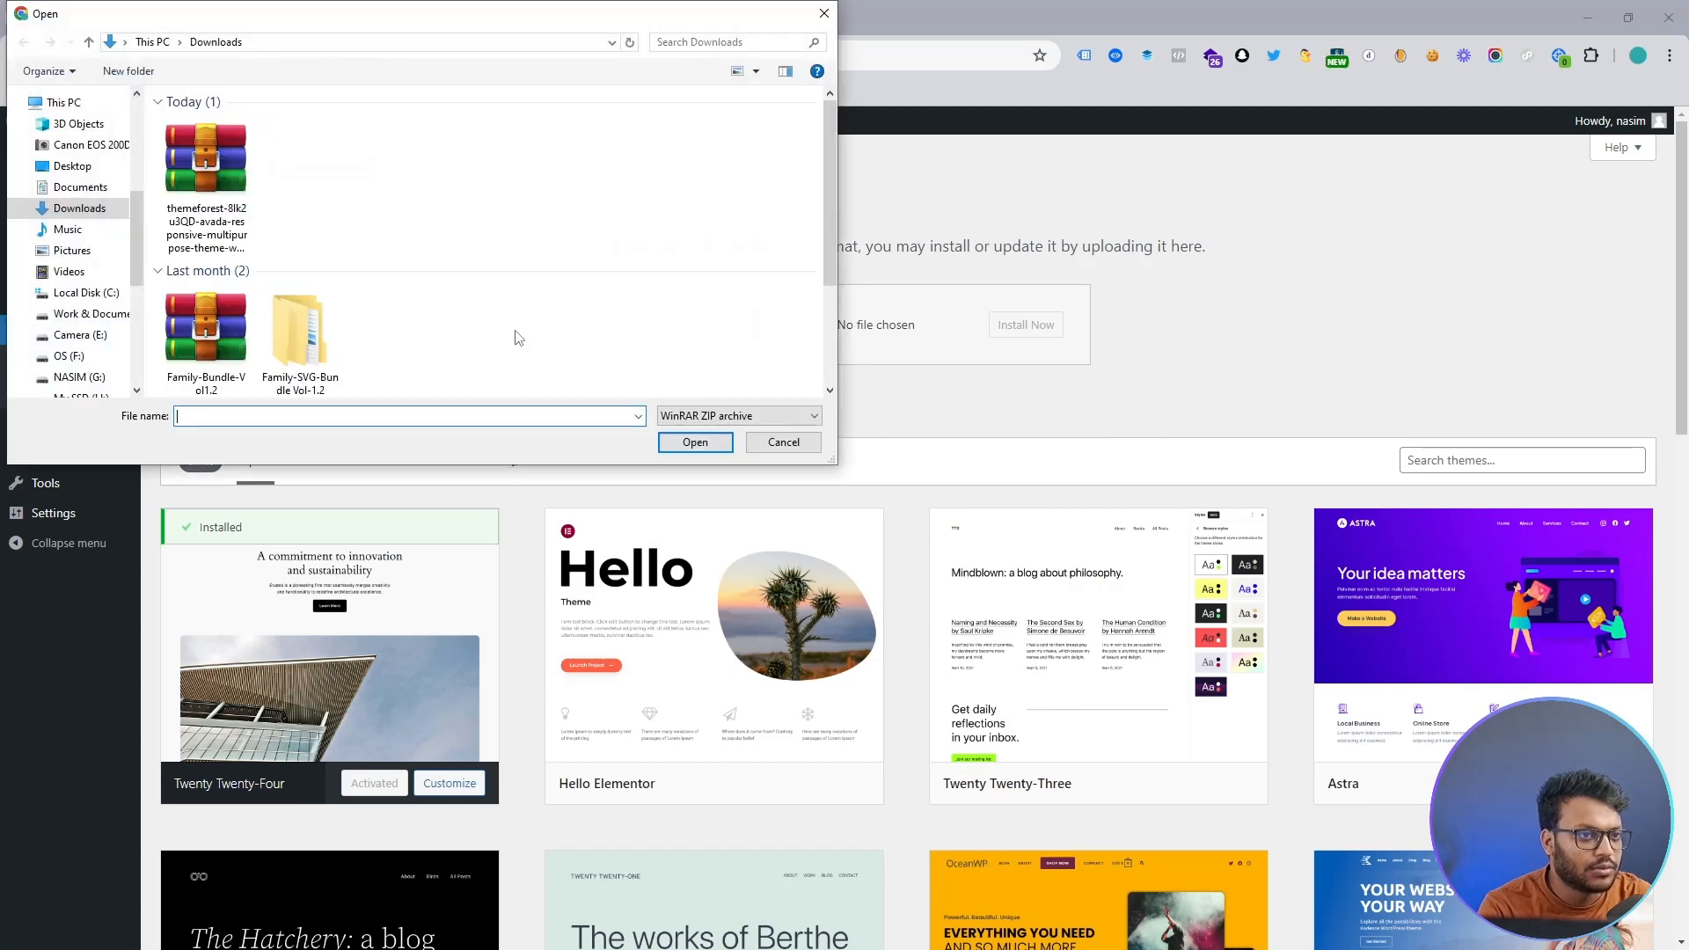
pyautogui.doubleClick(211, 171)
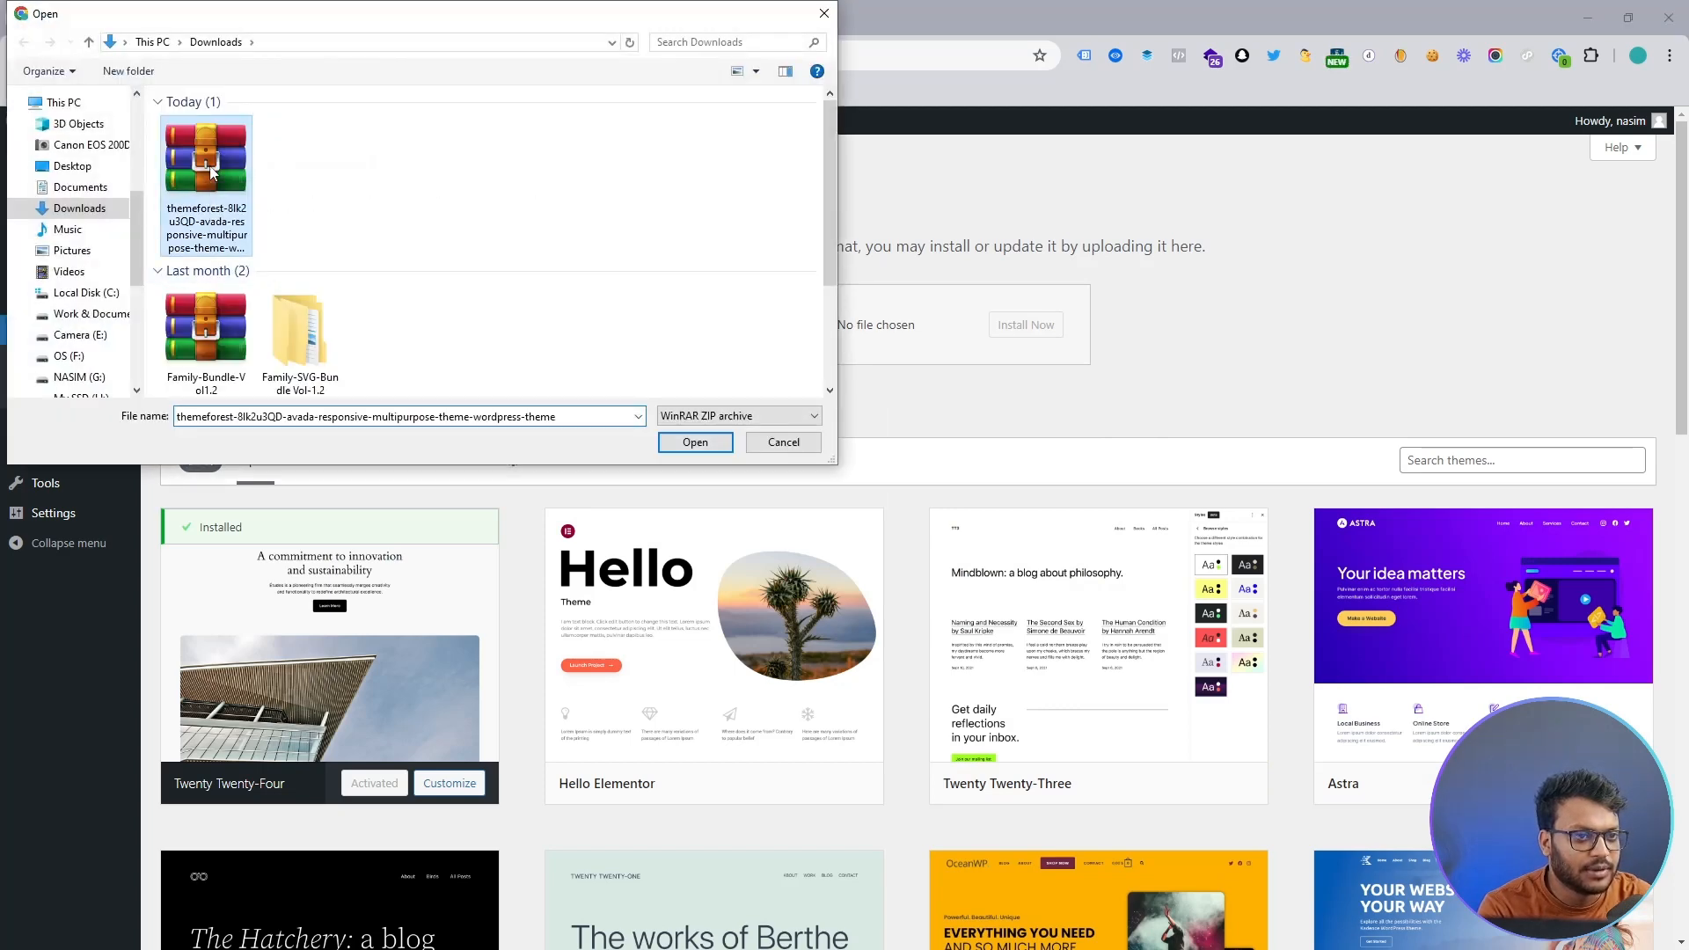
pyautogui.click(1038, 326)
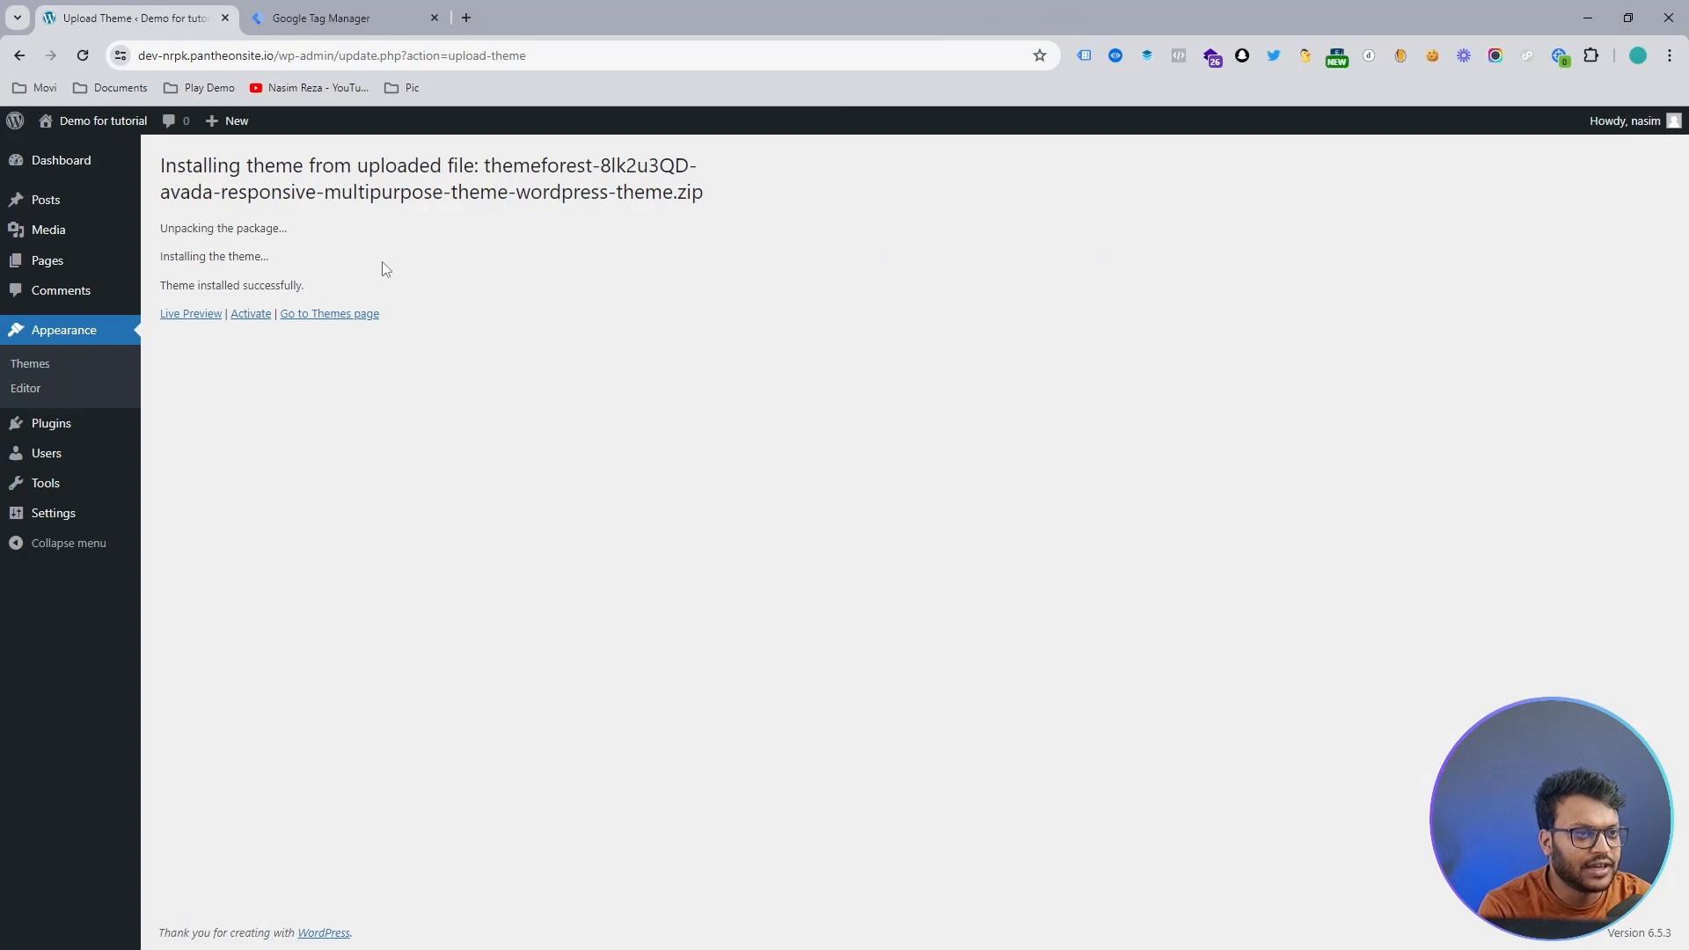
pyautogui.click(243, 314)
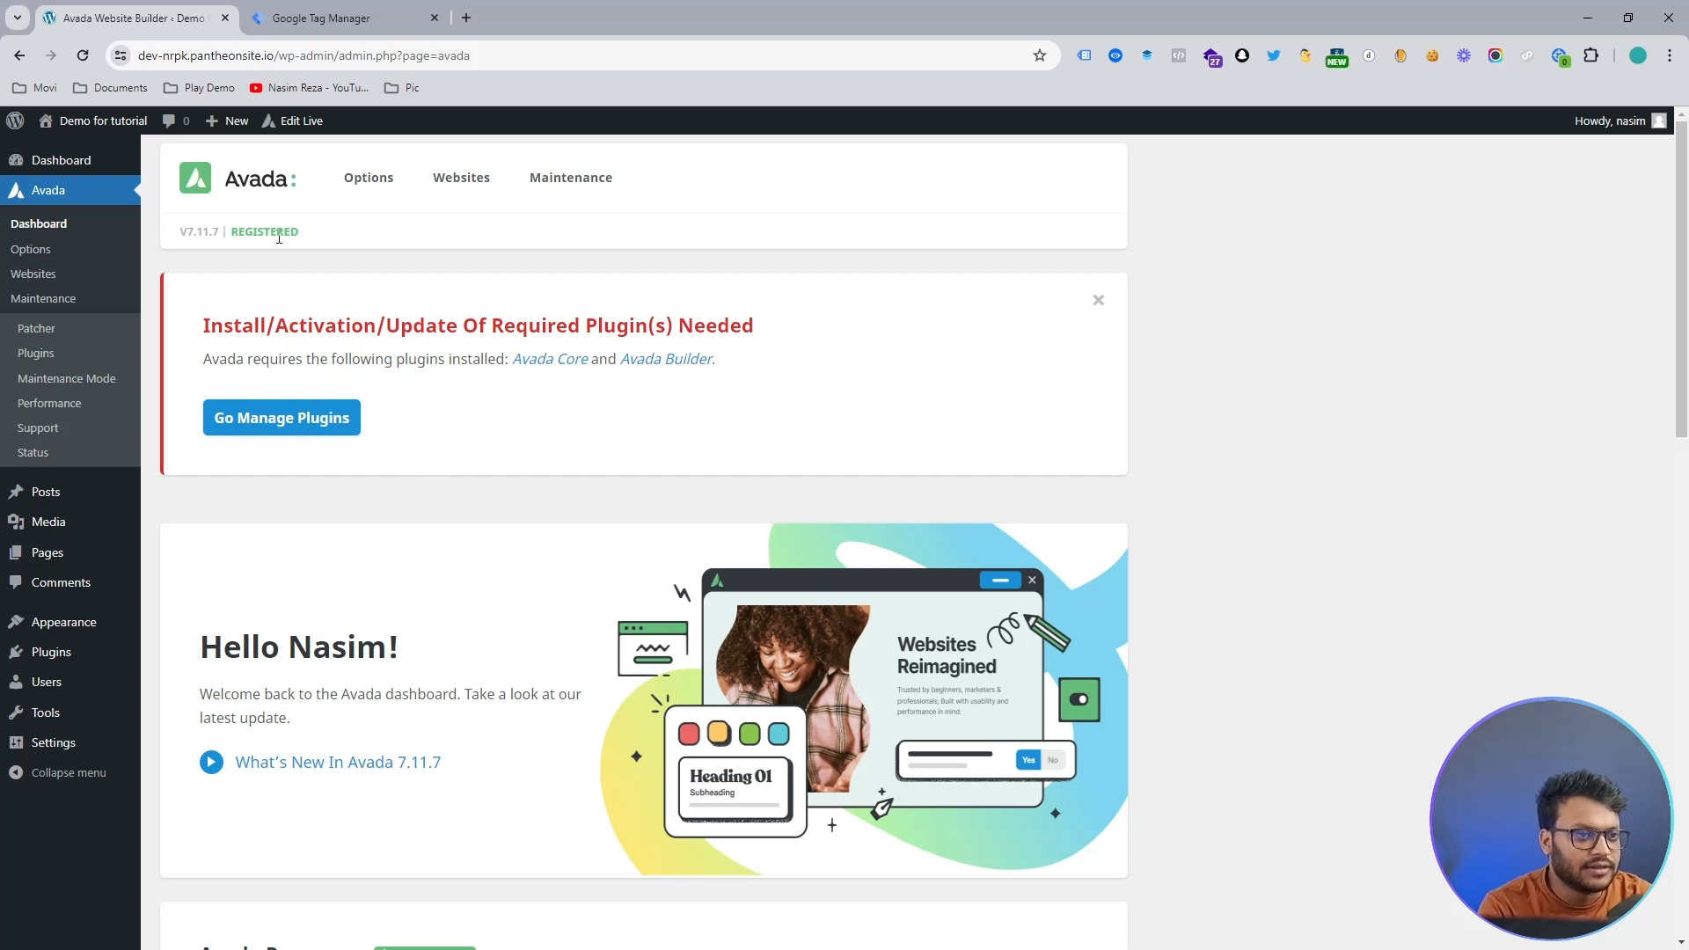
pyautogui.doubleClick(232, 233)
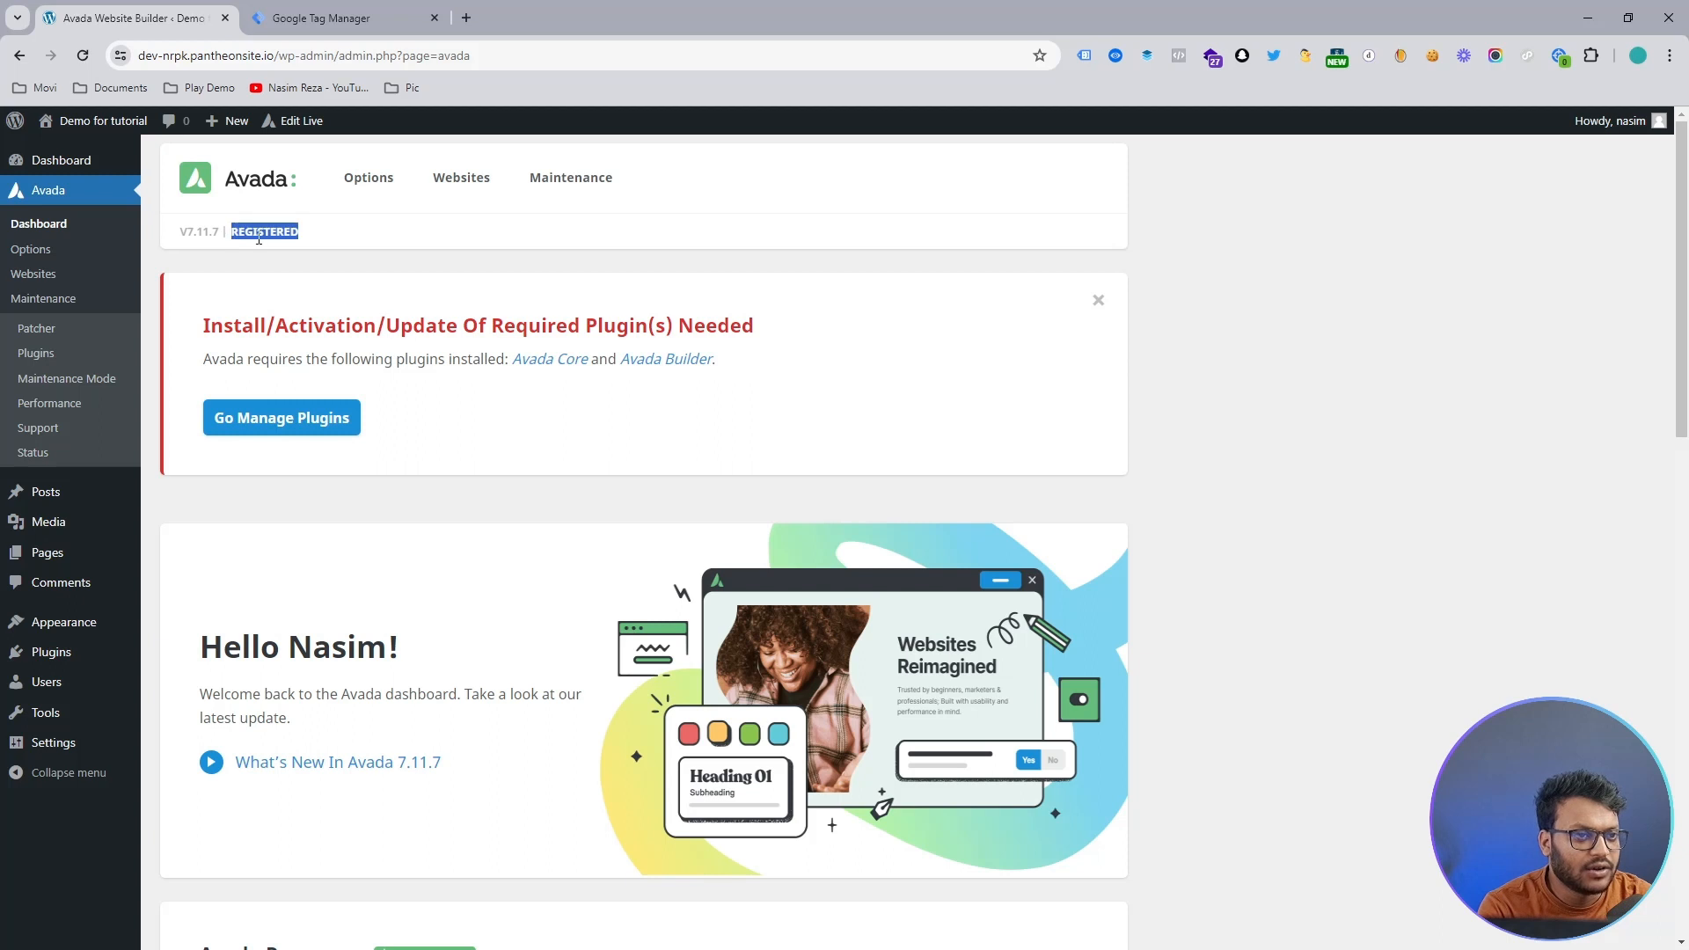
pyautogui.click(310, 250)
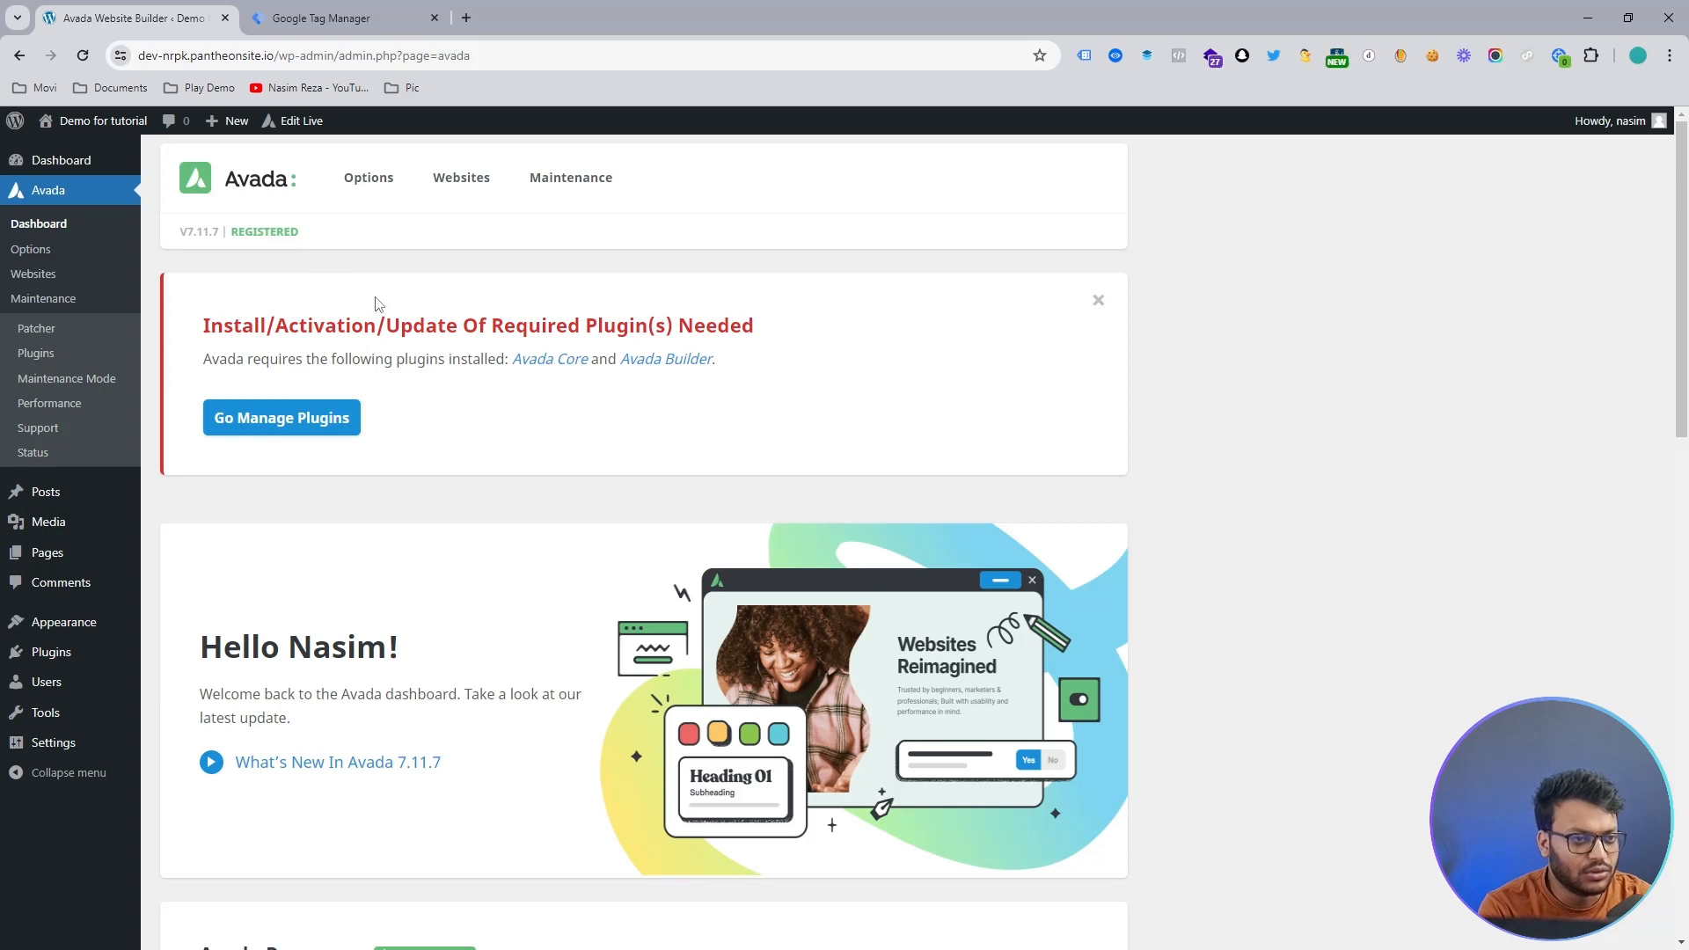
pyautogui.scroll(-8, 379, 304)
pyautogui.scroll(8, 376, 308)
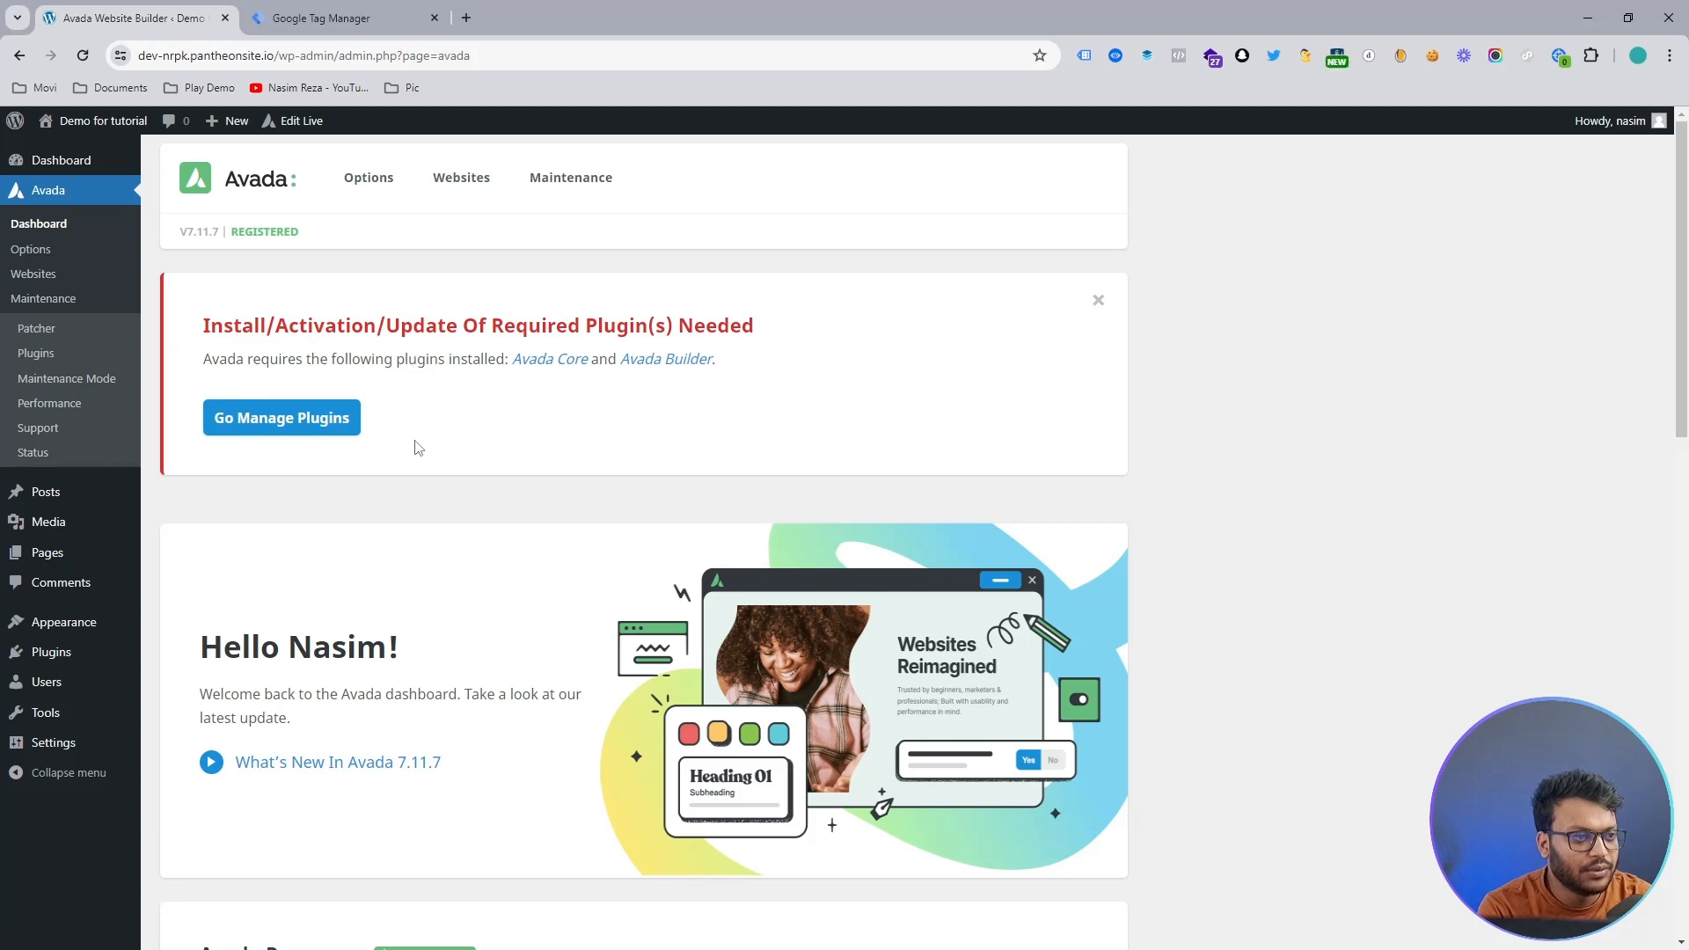
# - Install the required Avada Core plugin and return to the Avada plugins page
pyautogui.click(345, 422)
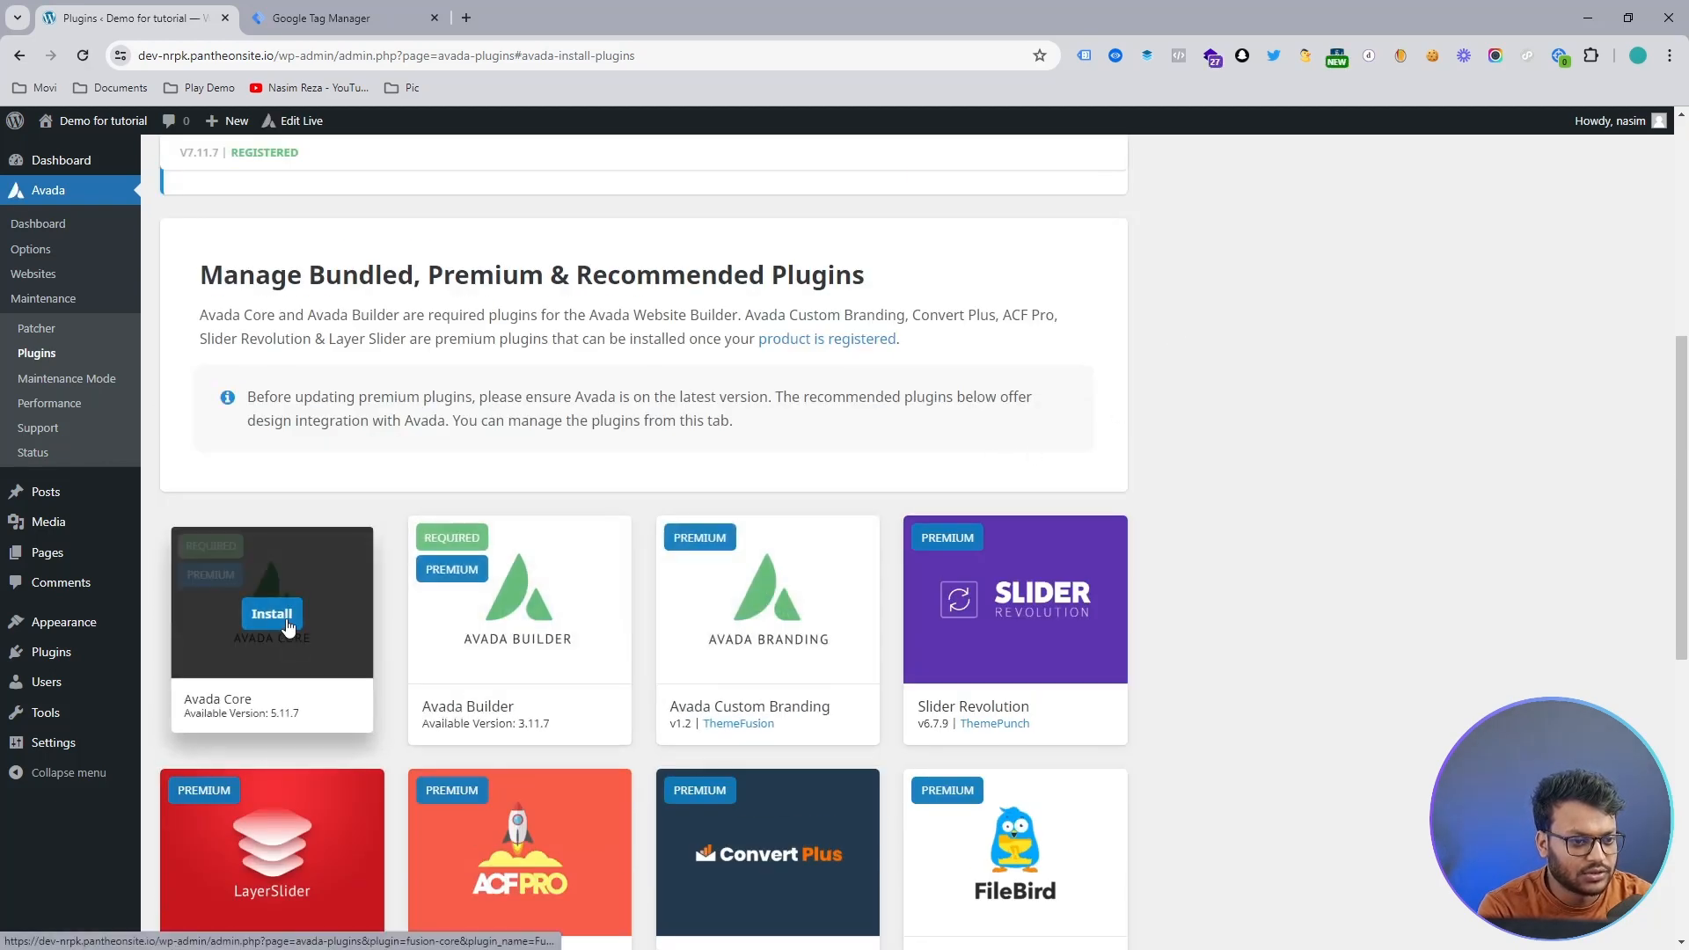
pyautogui.click(290, 625)
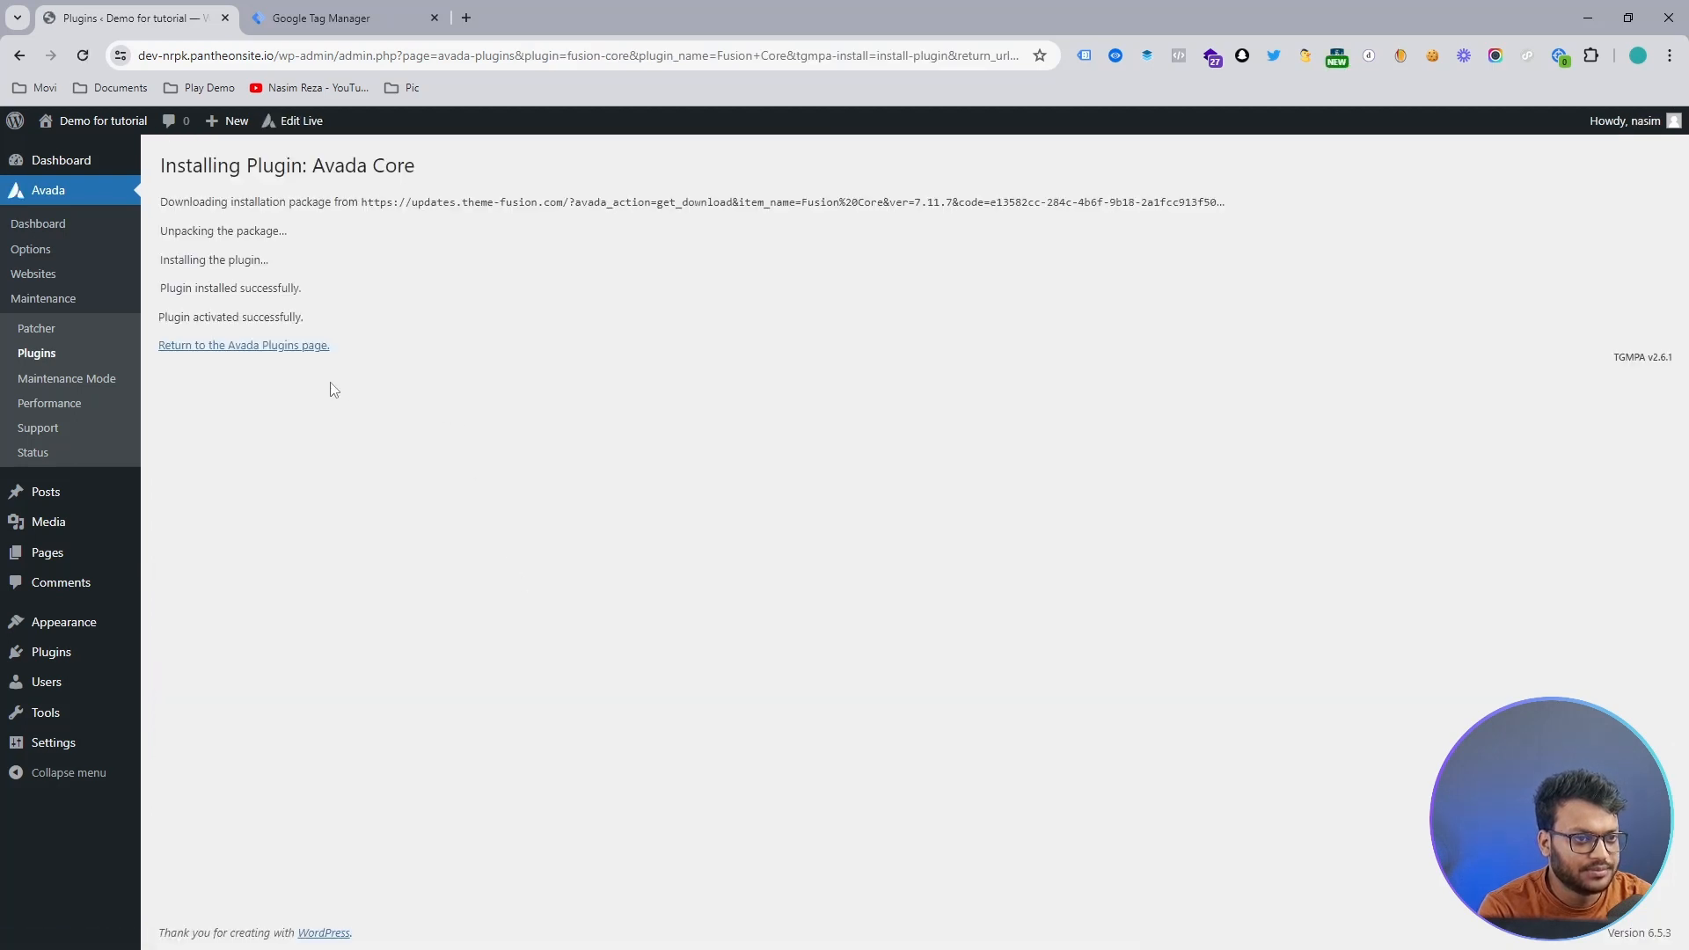
pyautogui.click(239, 356)
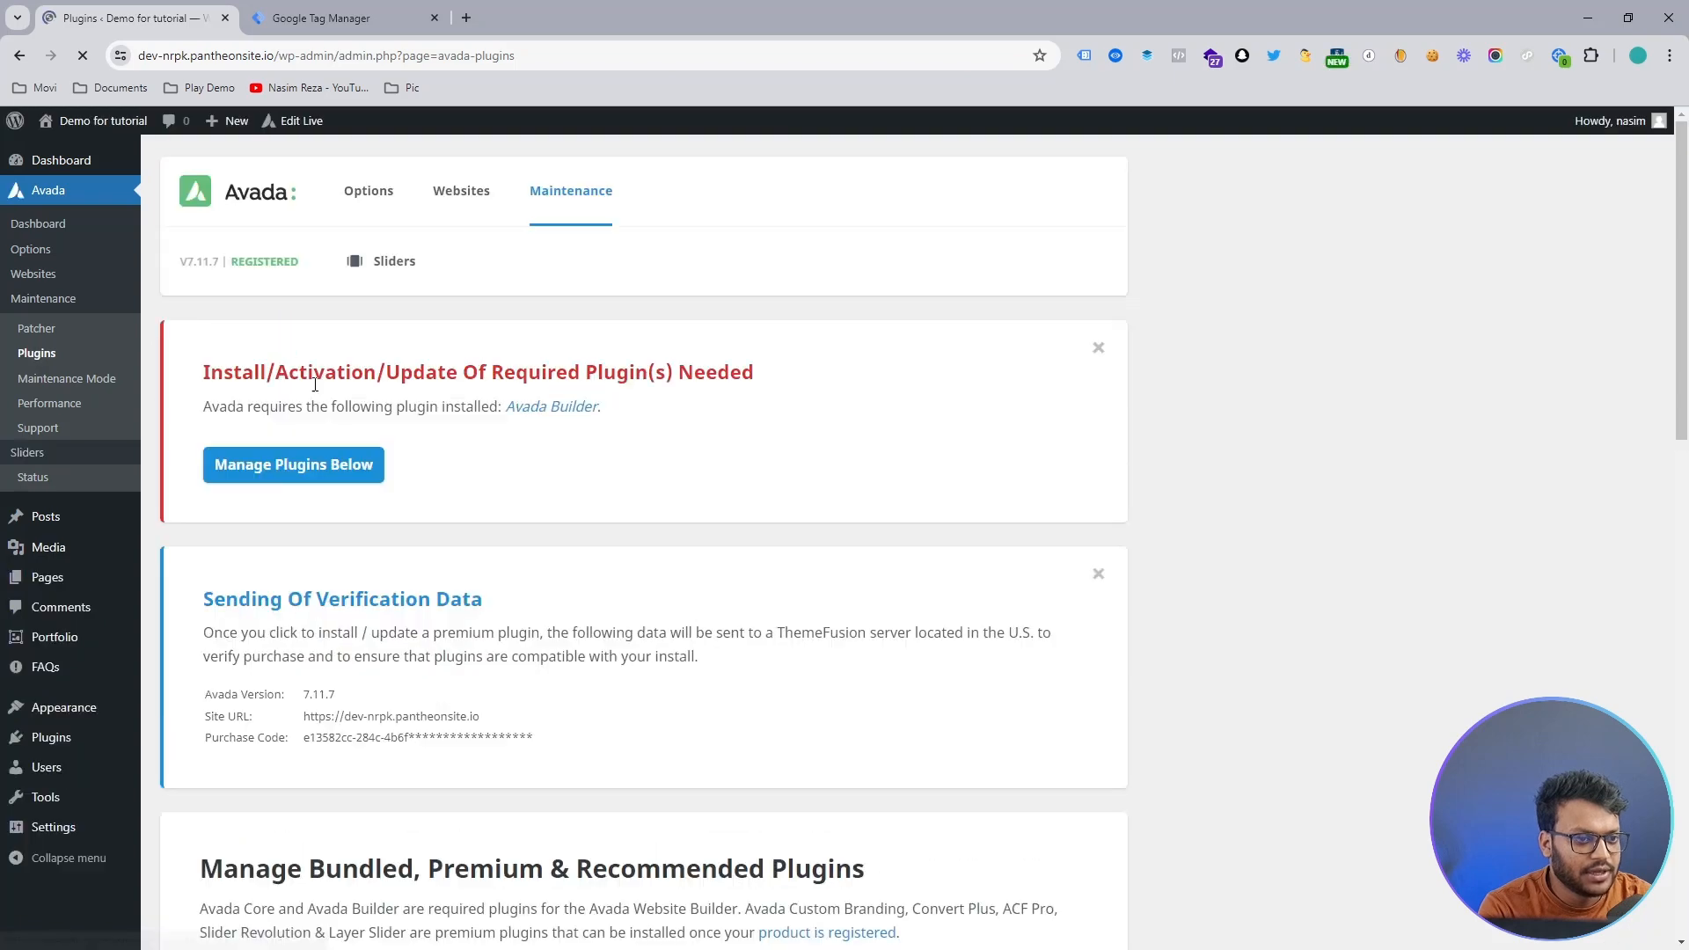
# - Install the required Avada Builder plugin and go back to the Avada plugins page
pyautogui.click(362, 466)
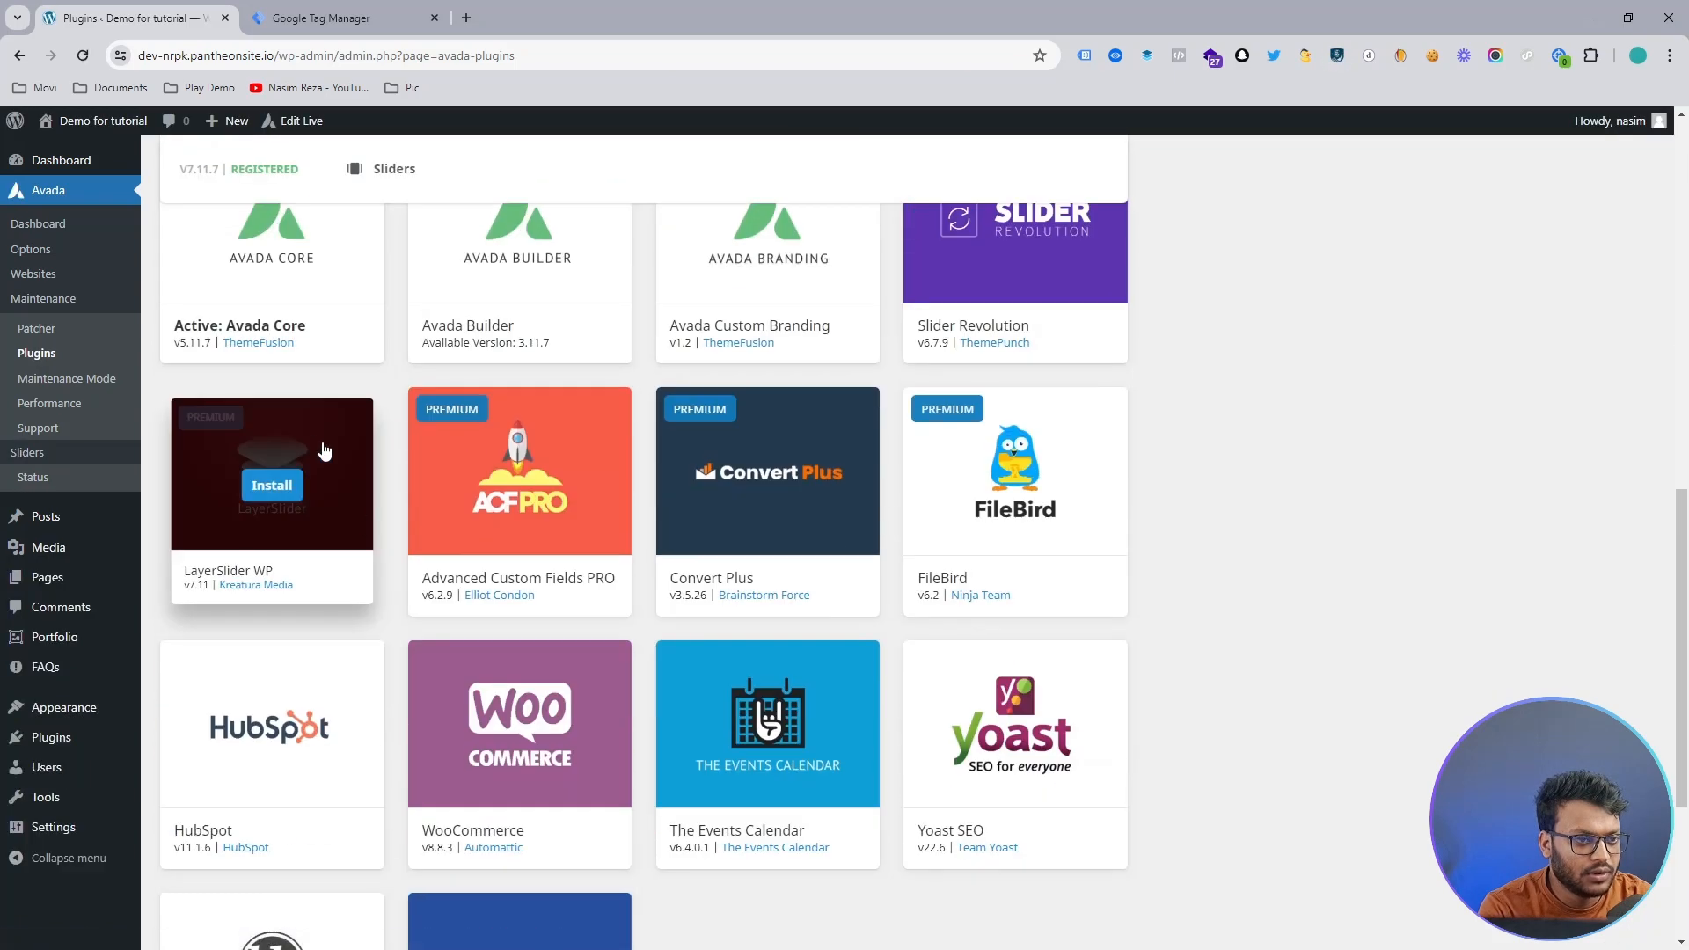
pyautogui.scroll(3, 369, 545)
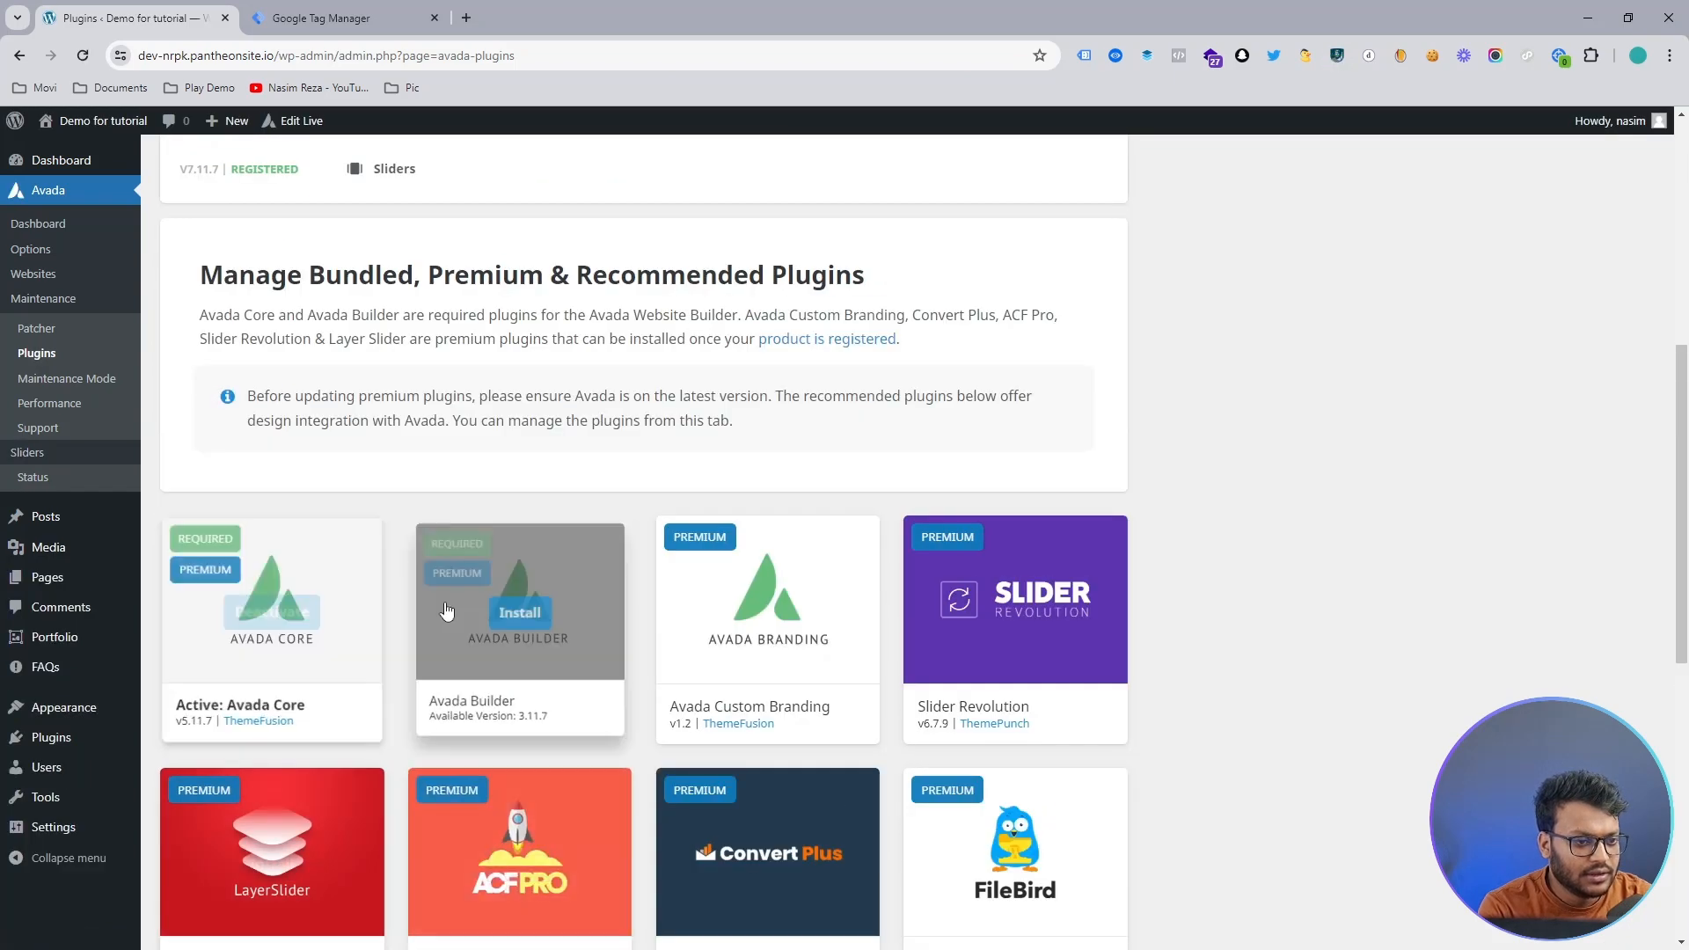
pyautogui.click(510, 620)
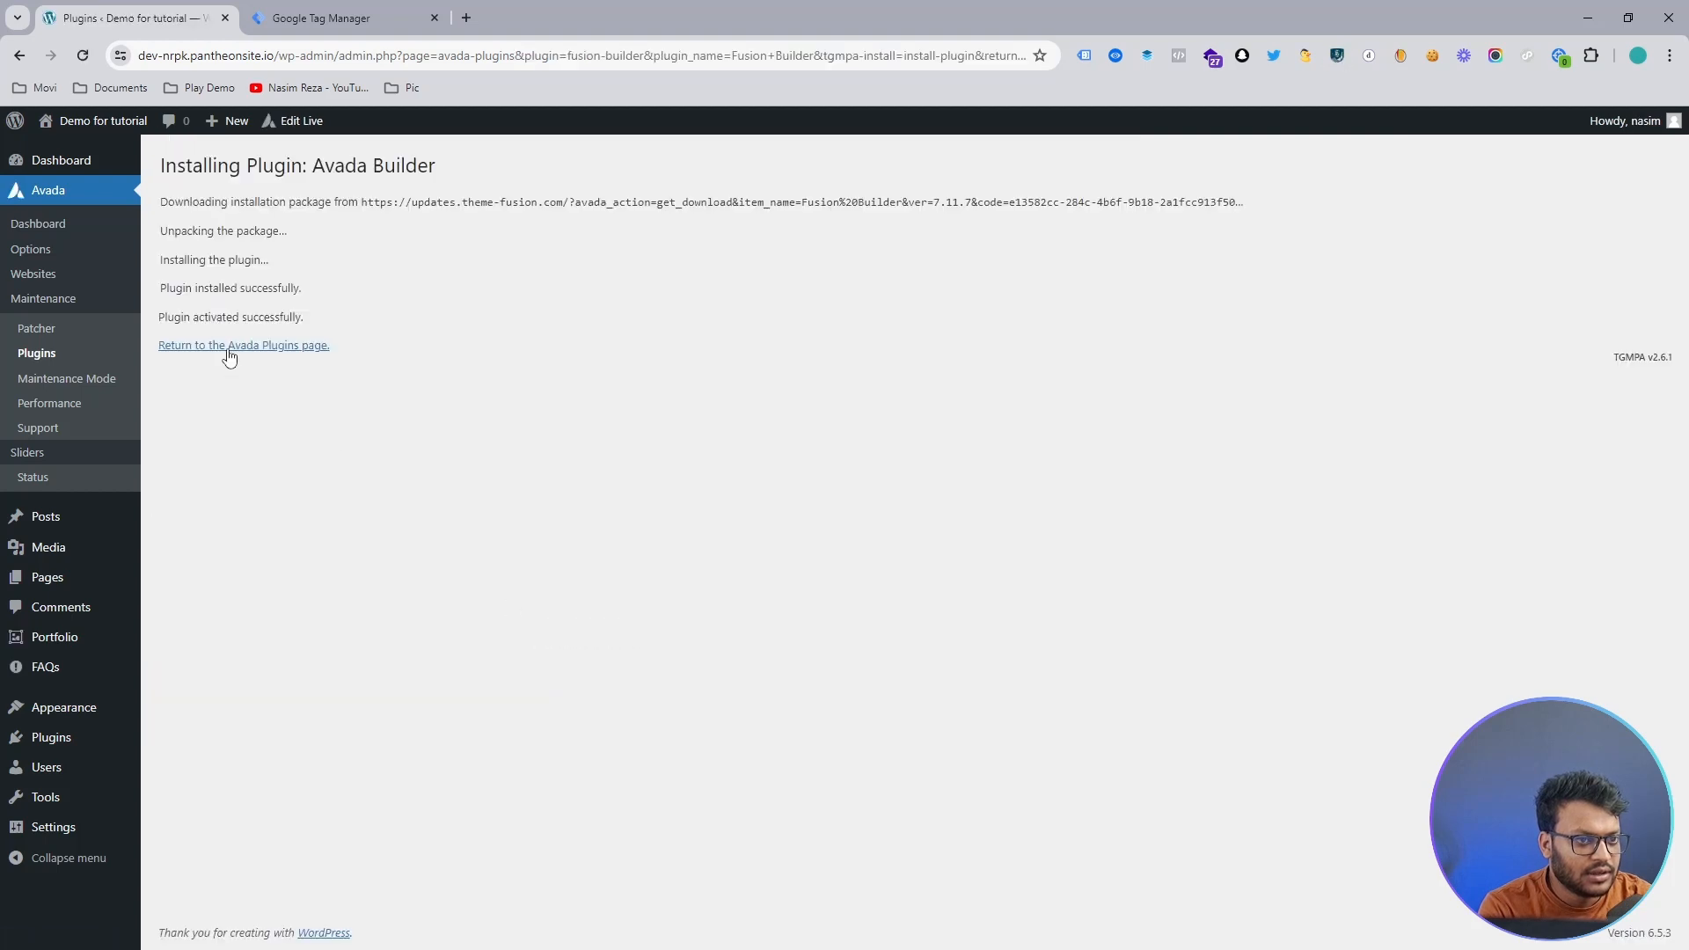
pyautogui.click(229, 346)
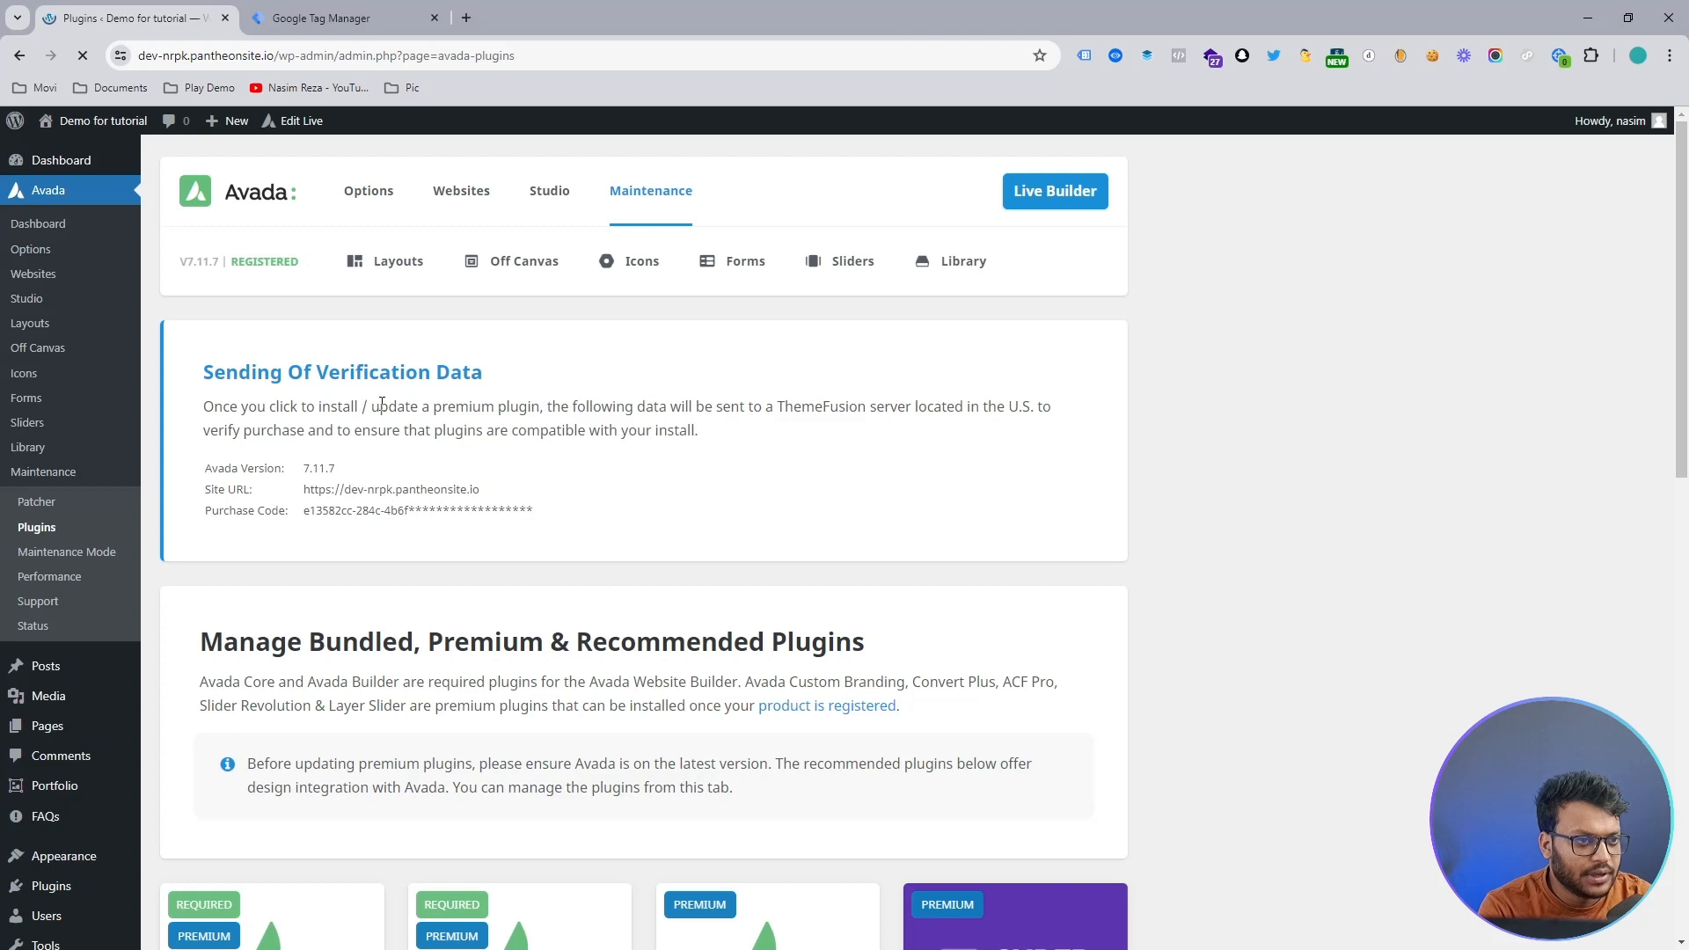
# - Install the premium Avada Custom Branding plugin from the Avada plugins page
pyautogui.moveTo(362, 308)
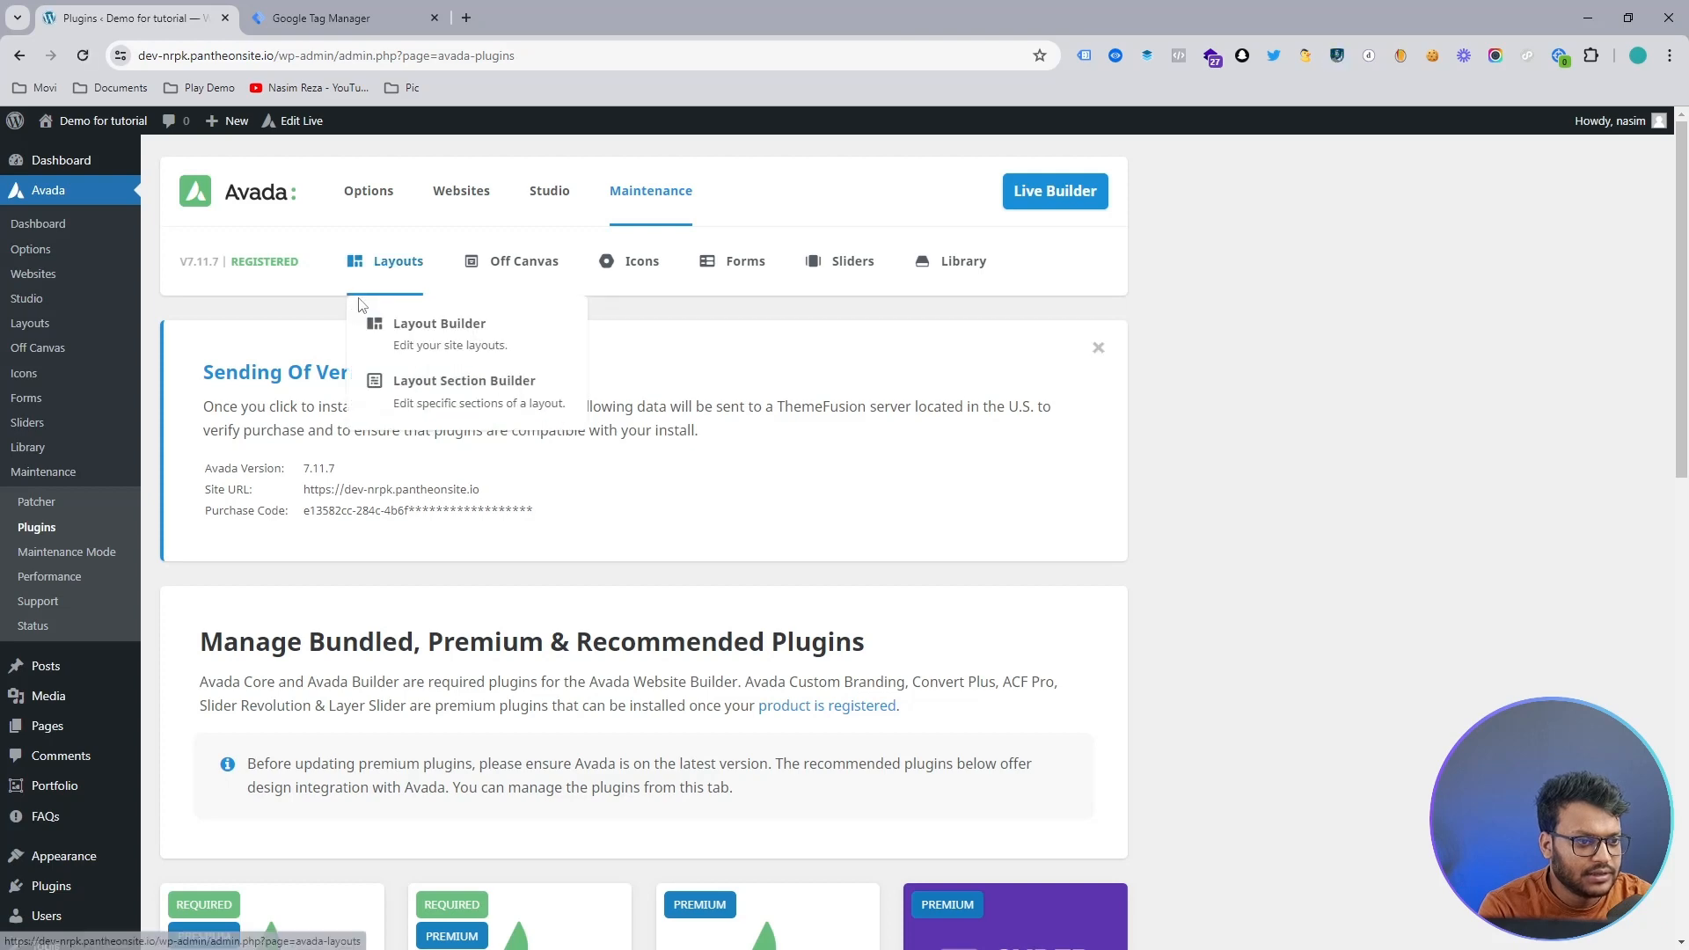
pyautogui.scroll(-9, 365, 315)
pyautogui.scroll(9, 370, 324)
pyautogui.scroll(-4, 380, 344)
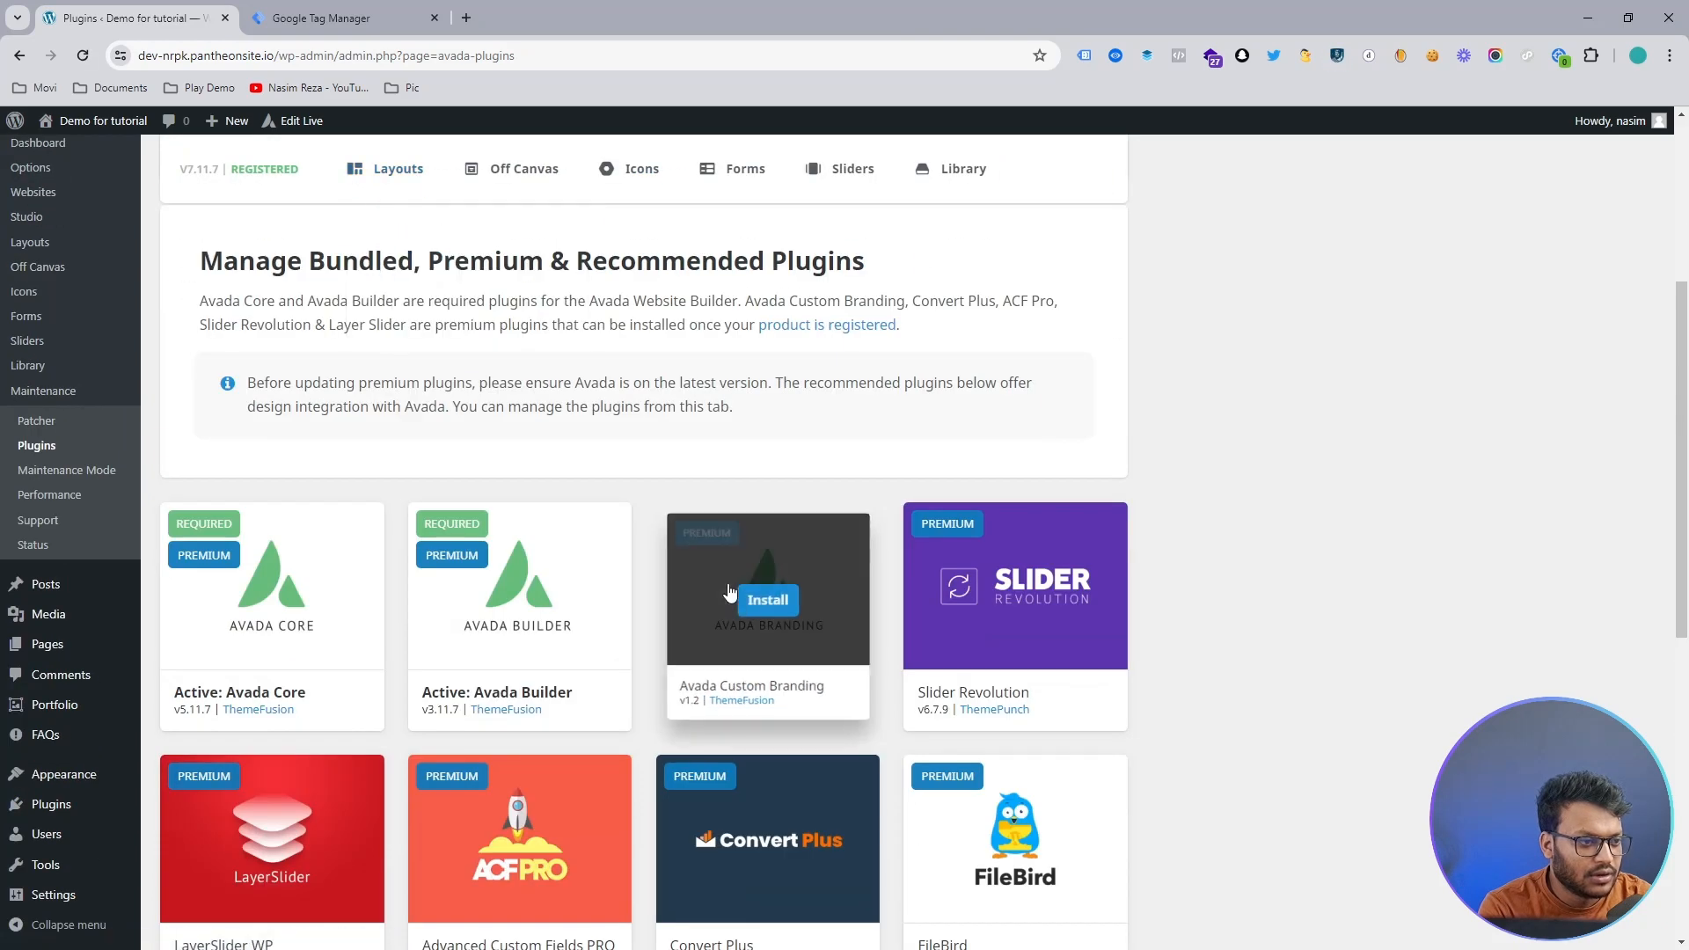
pyautogui.click(768, 601)
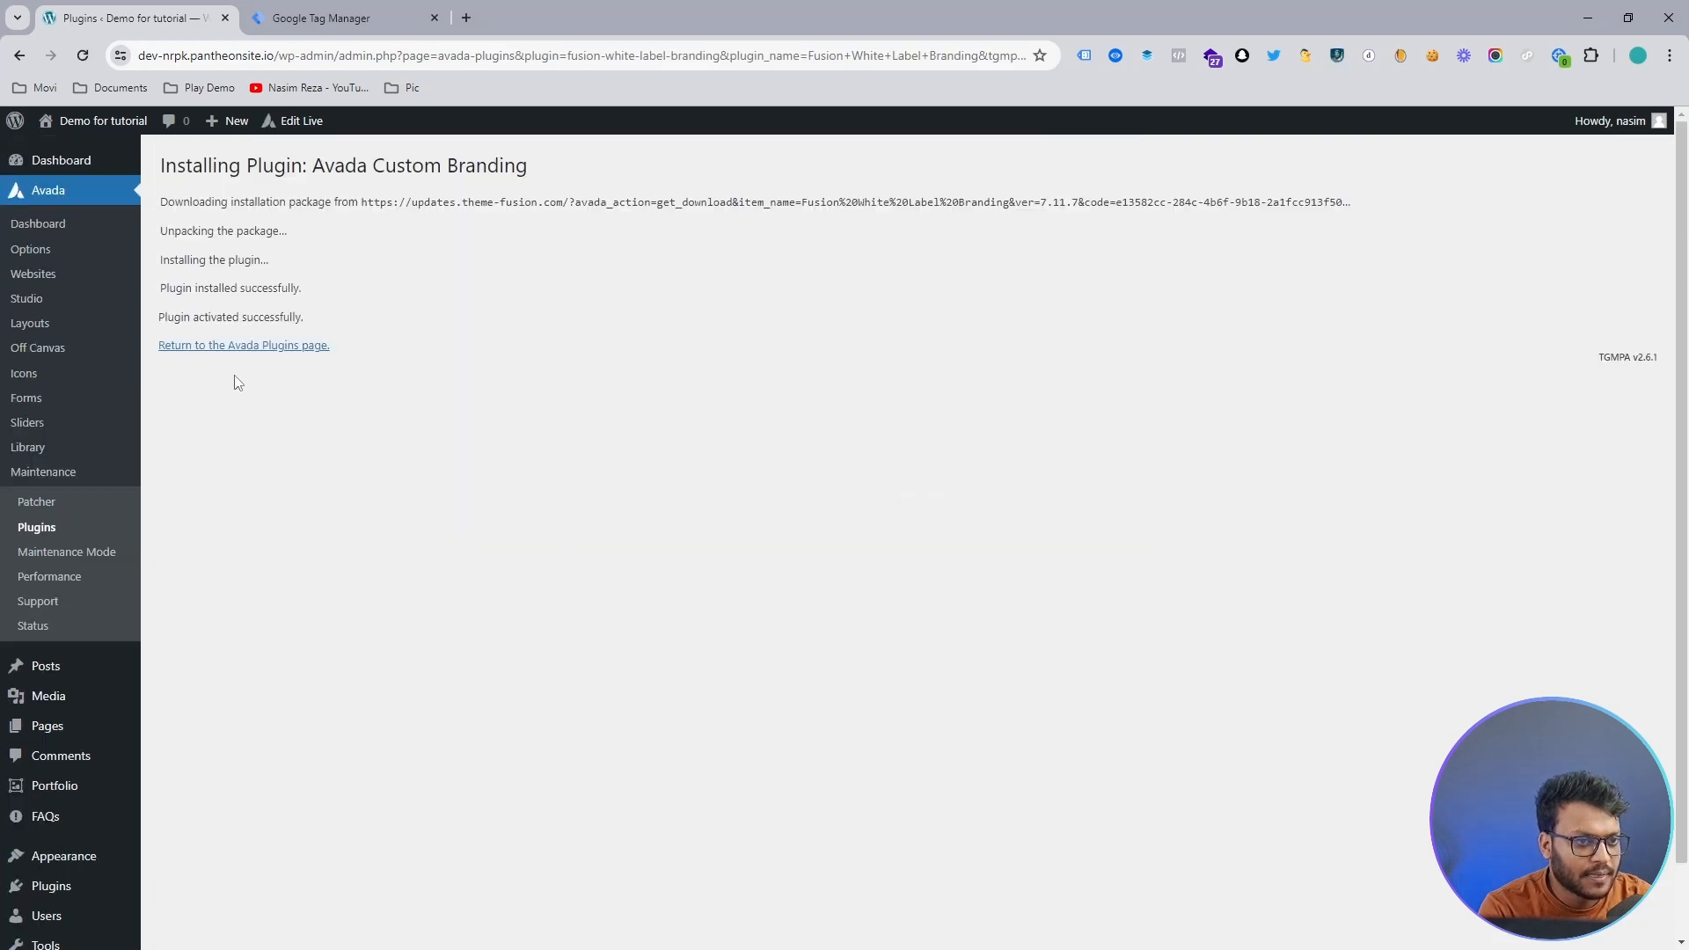
# - View the site's front page with the Avada theme, return to the dashboard and check the installed themes
pyautogui.click(76, 165)
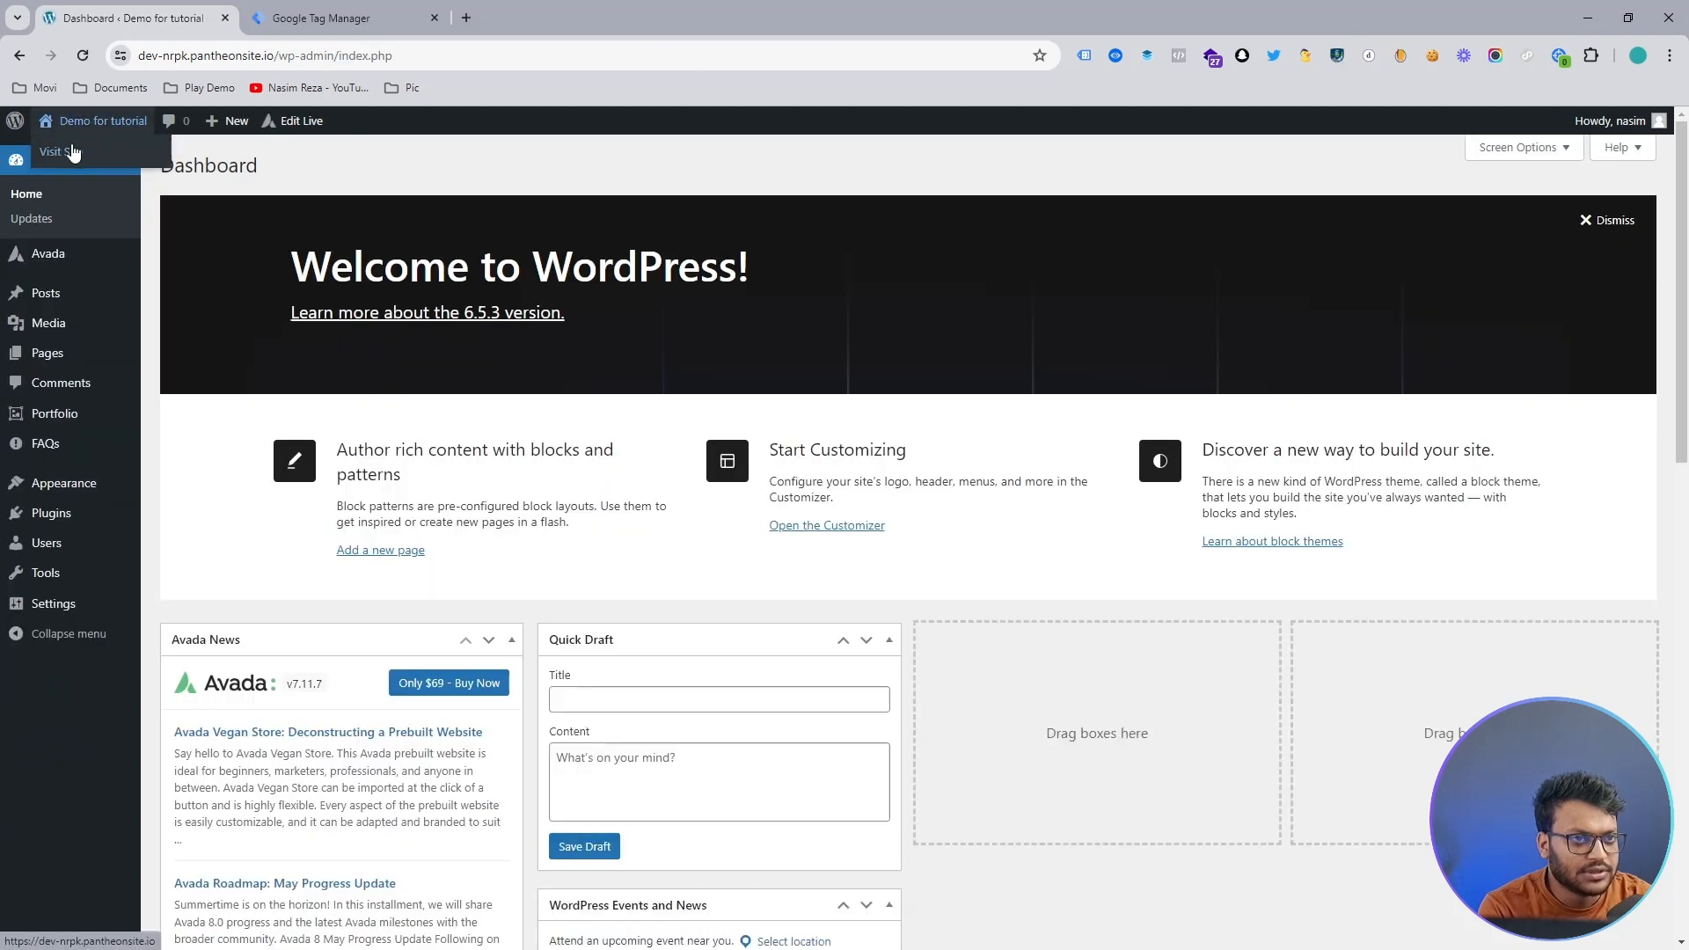
pyautogui.click(74, 156)
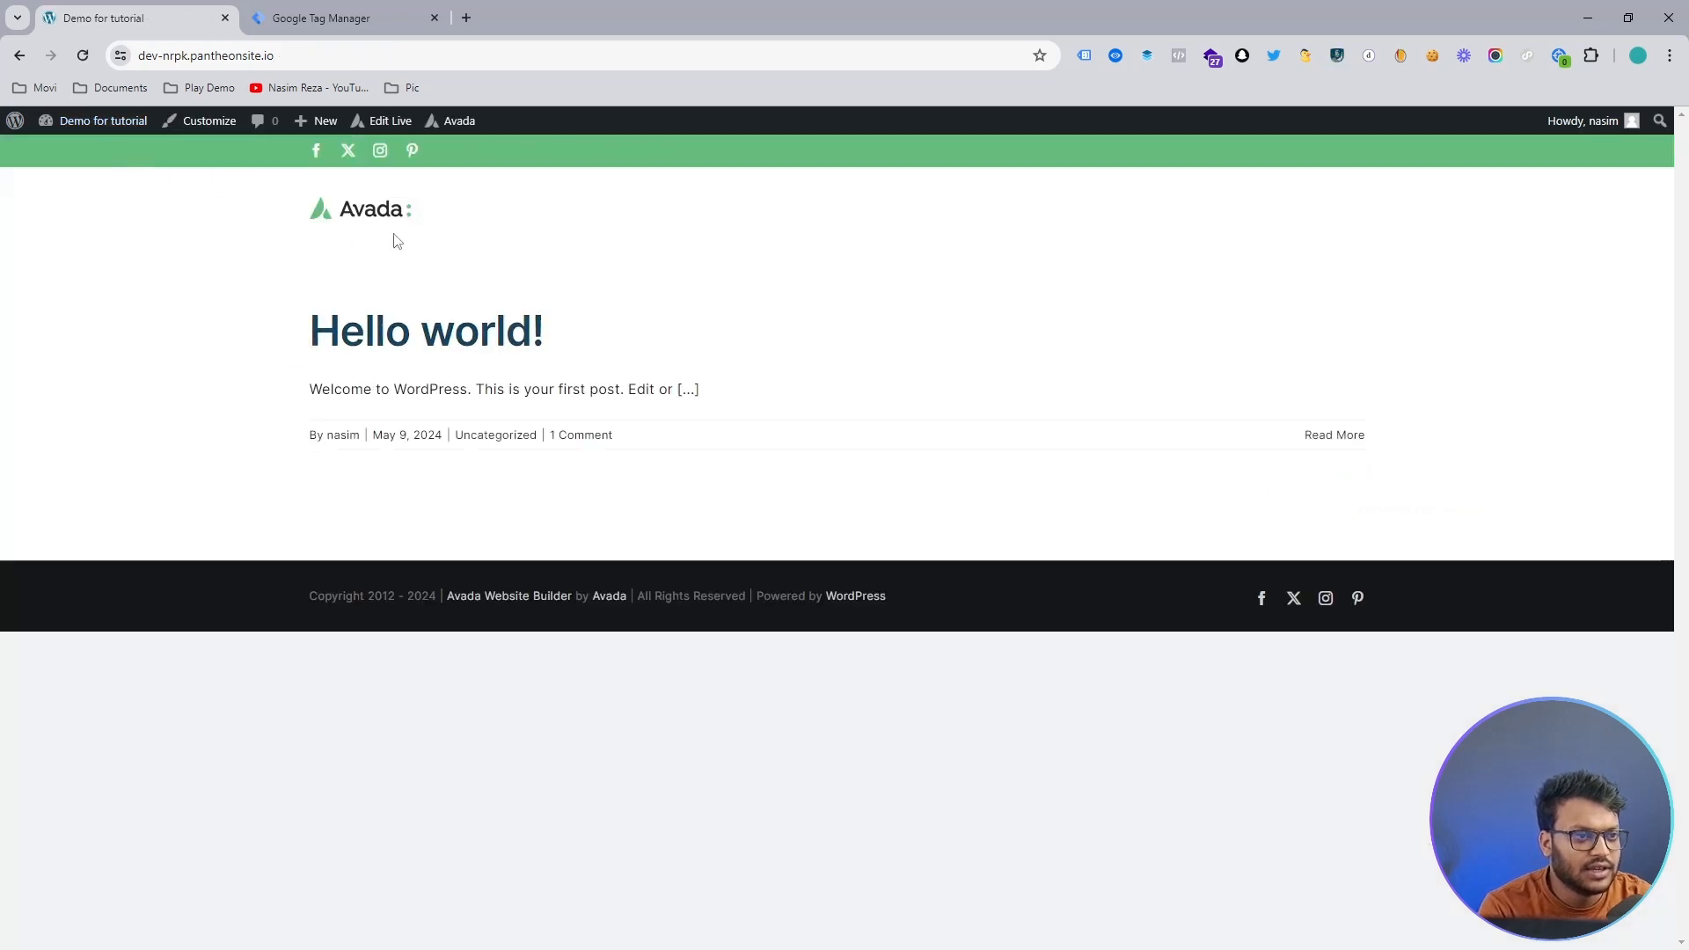
pyautogui.click(21, 57)
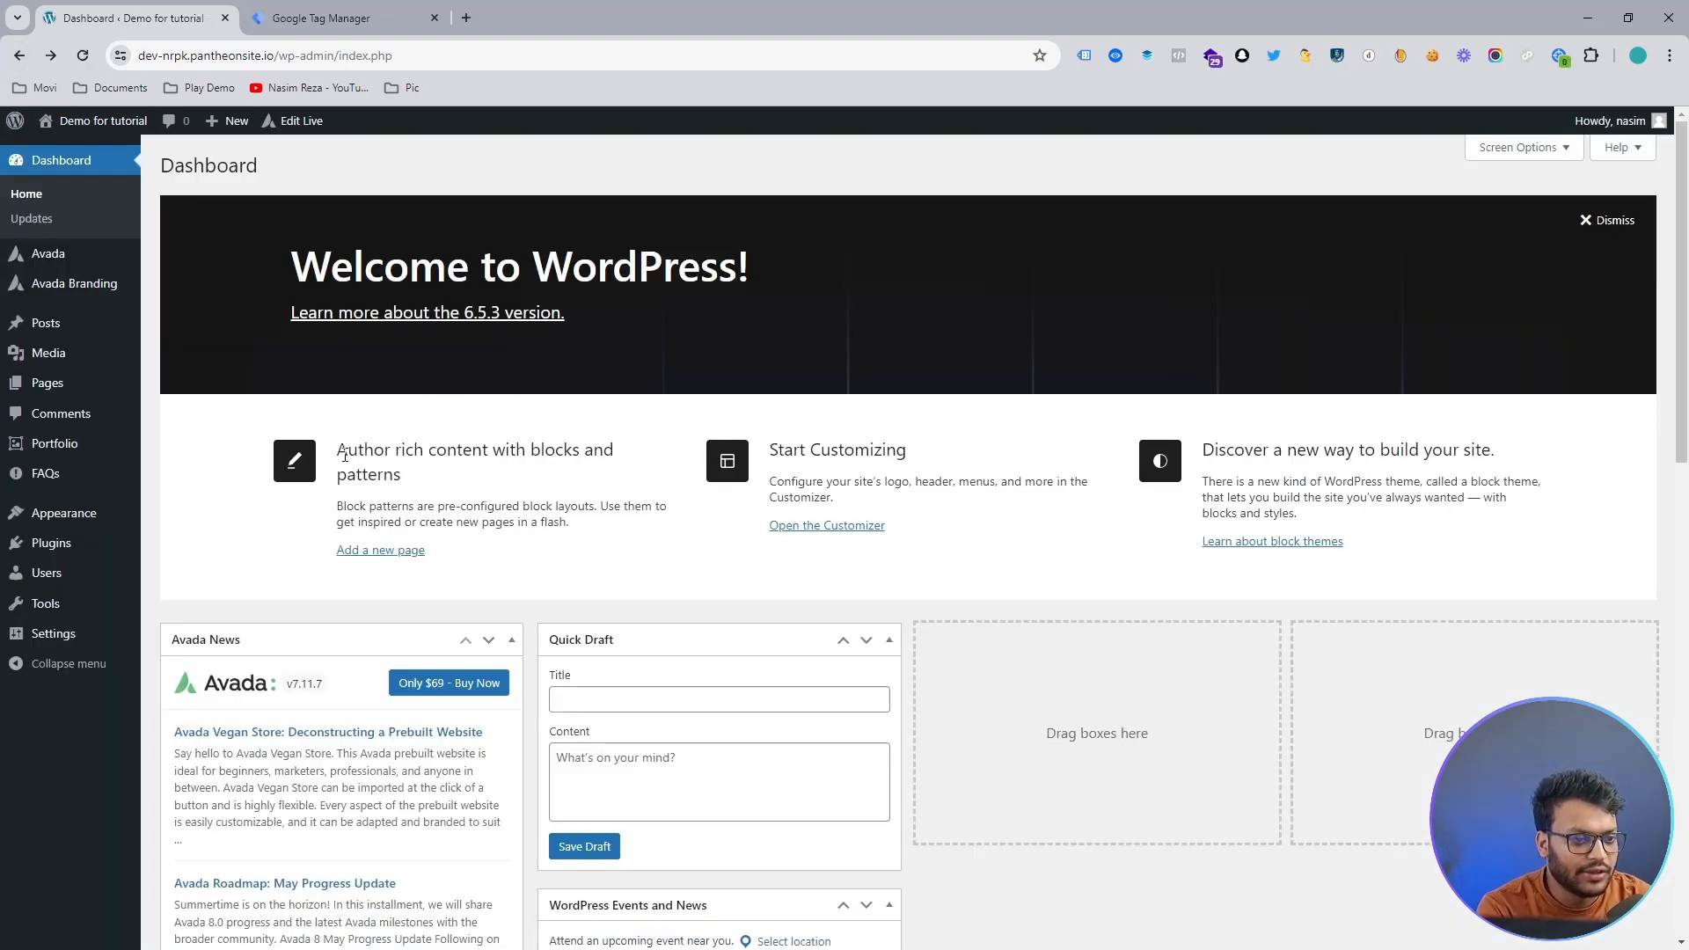
pyautogui.scroll(-4, 361, 435)
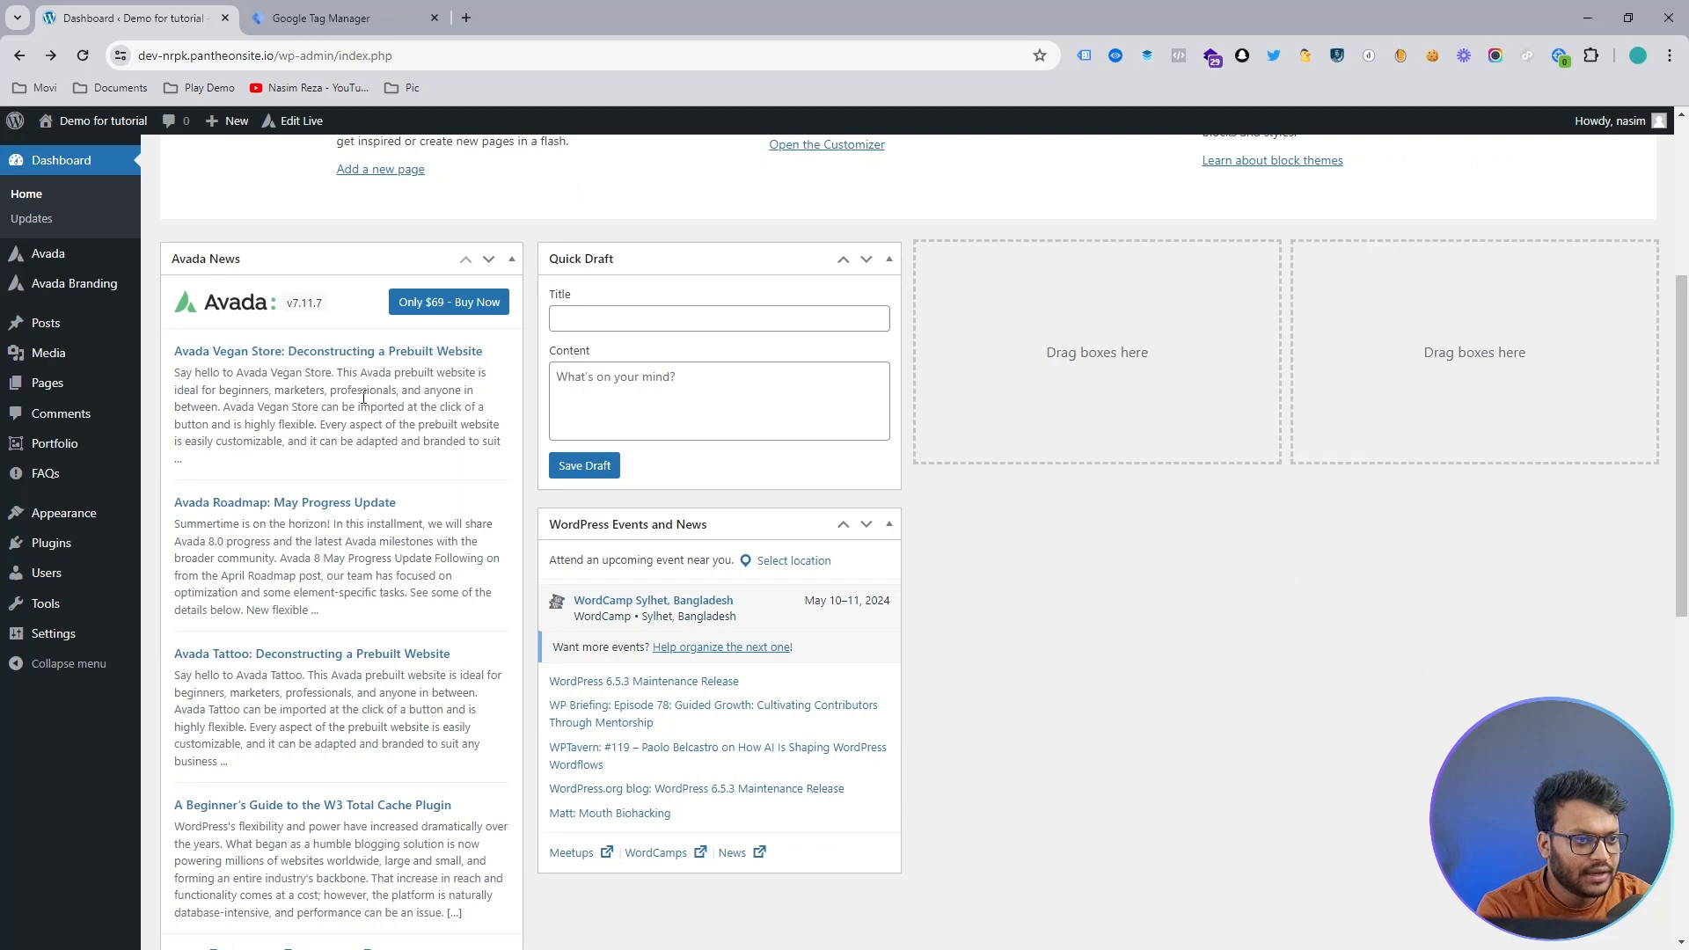
pyautogui.scroll(4, 363, 397)
pyautogui.moveTo(76, 517)
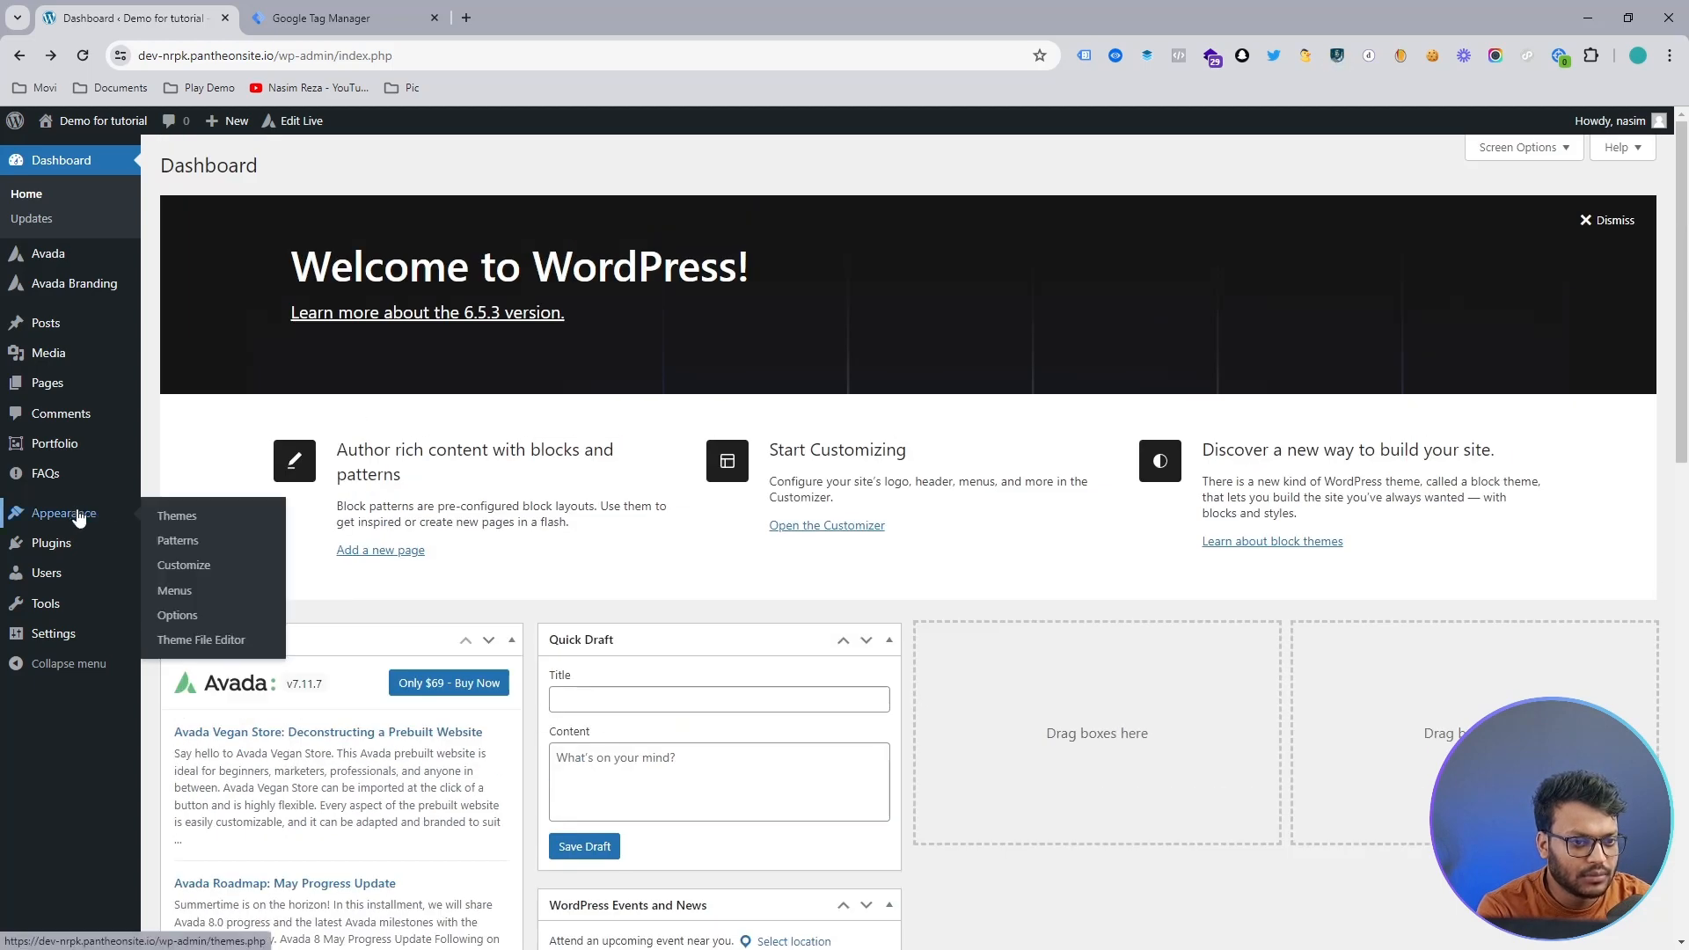
pyautogui.click(175, 519)
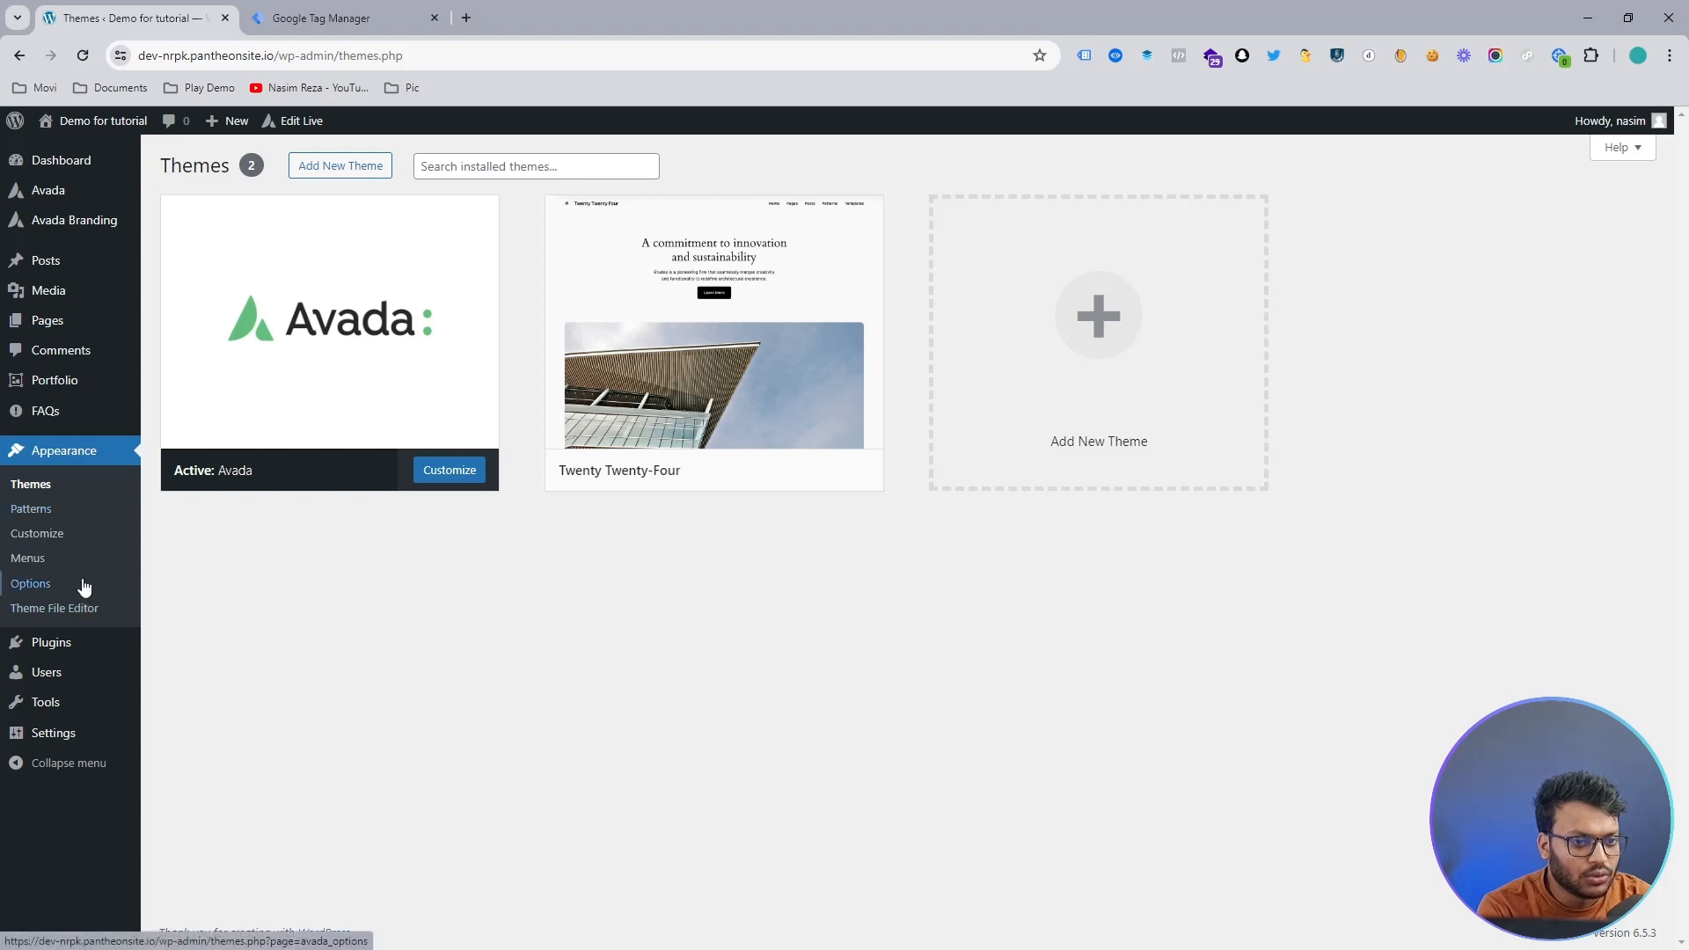
# - Go to Avada's prebuilt websites and open the import options for the Classic site
pyautogui.click(58, 196)
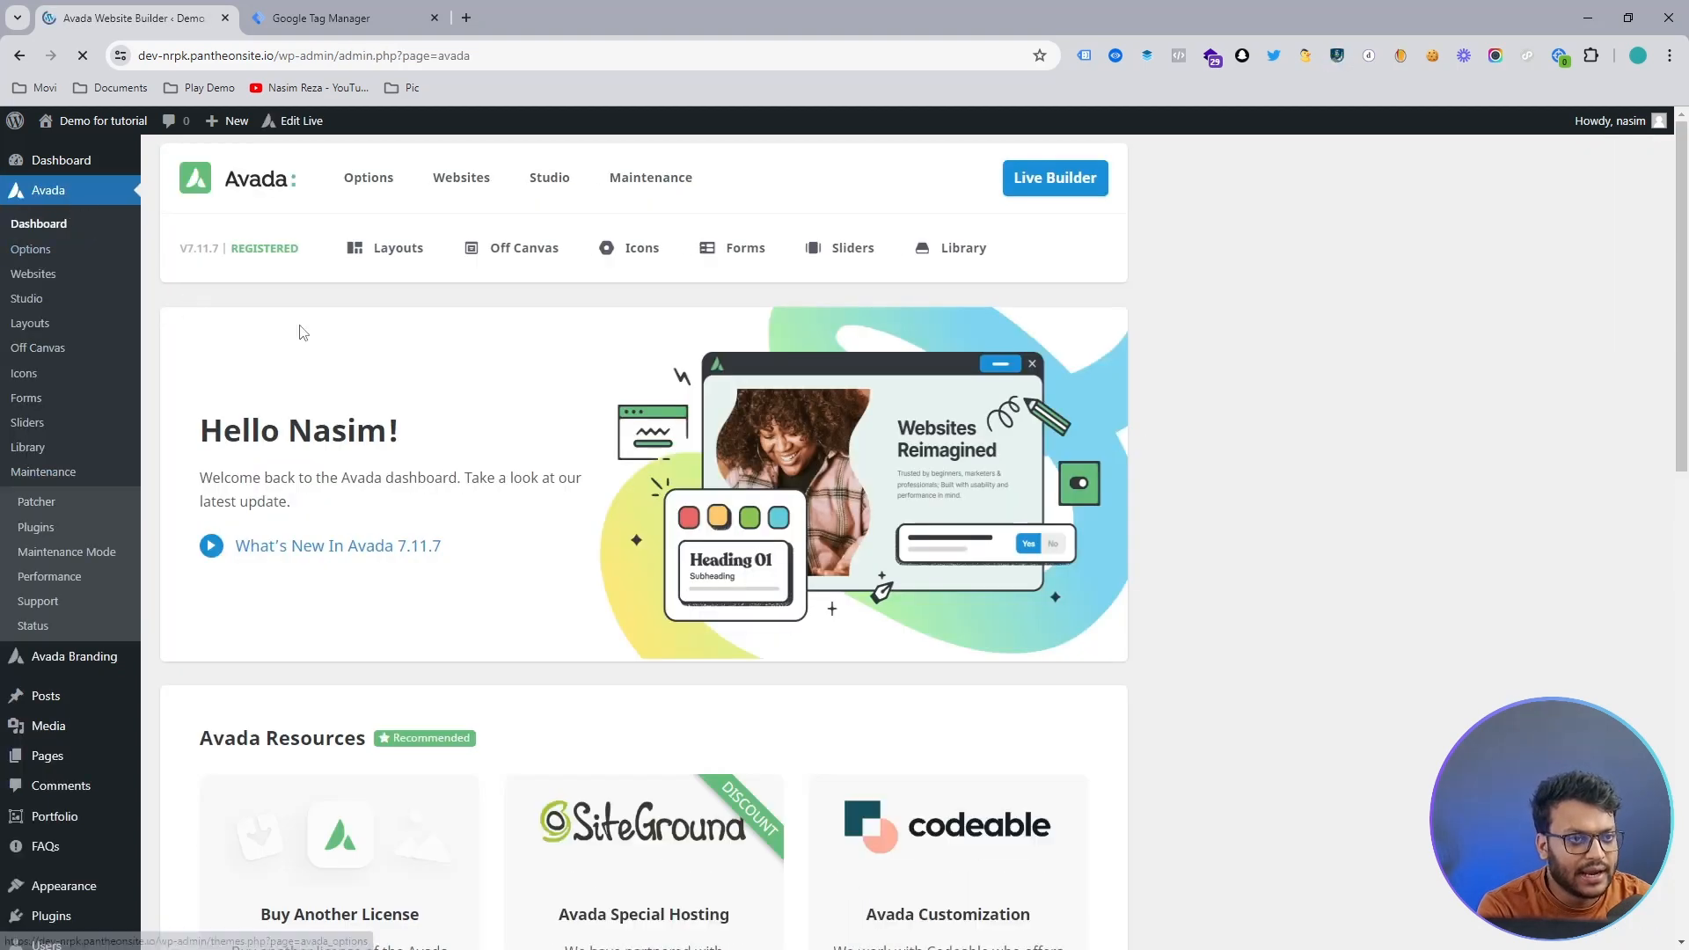
pyautogui.click(471, 187)
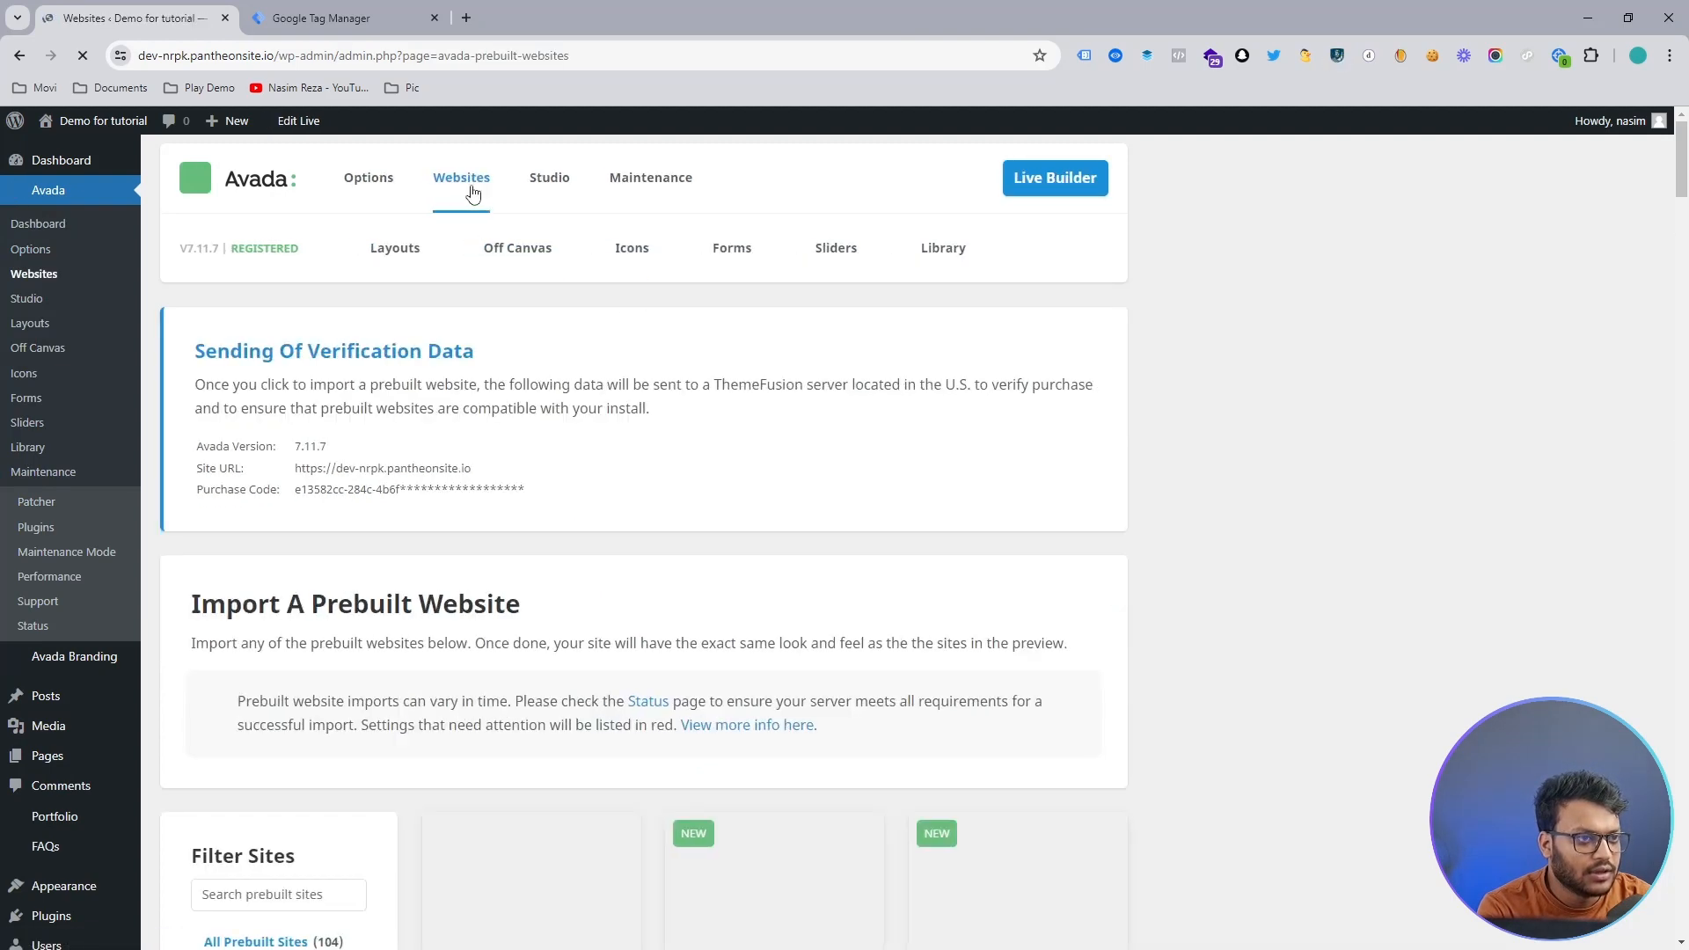
pyautogui.scroll(-7, 490, 256)
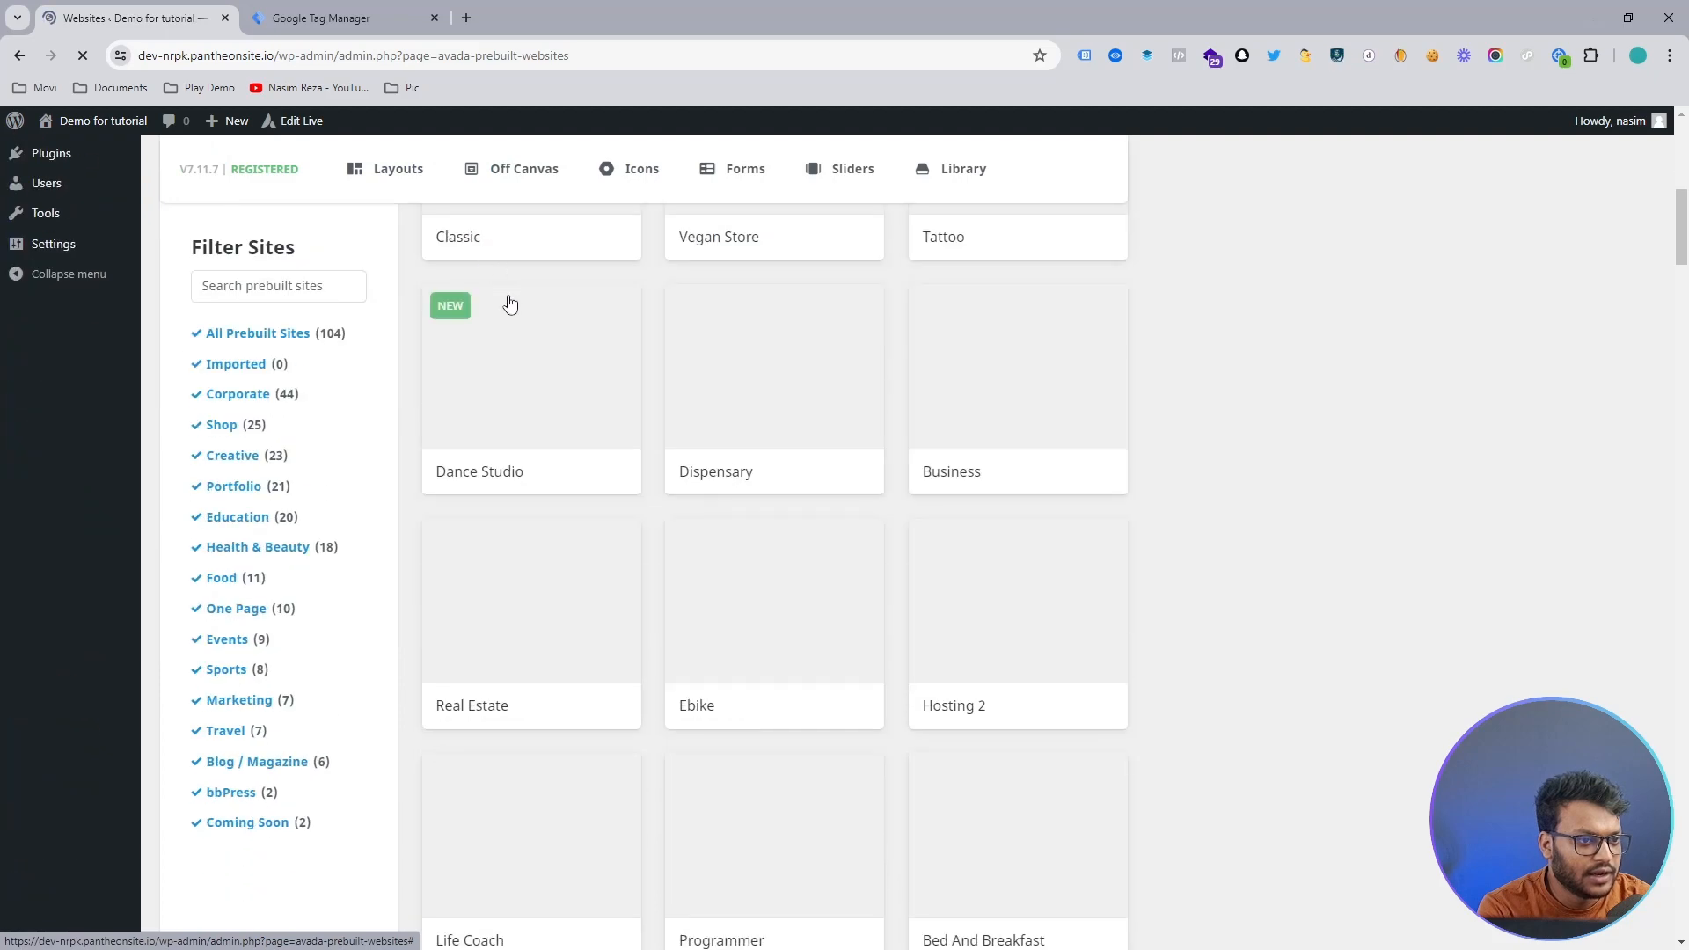
pyautogui.scroll(3, 528, 352)
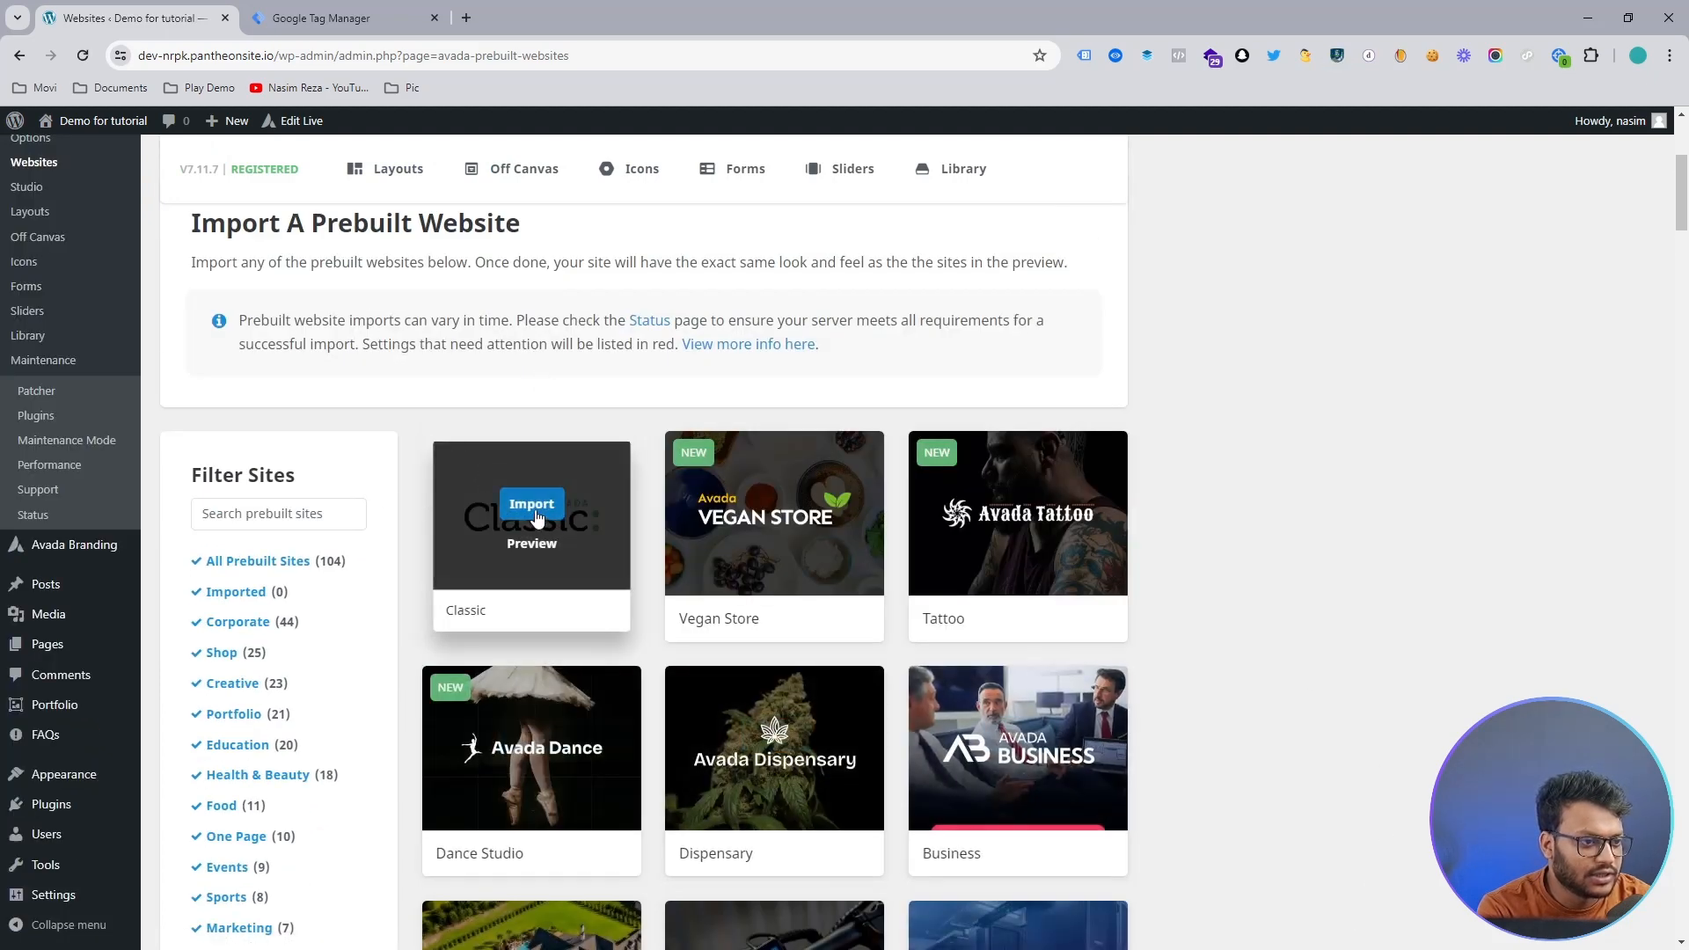
pyautogui.click(535, 510)
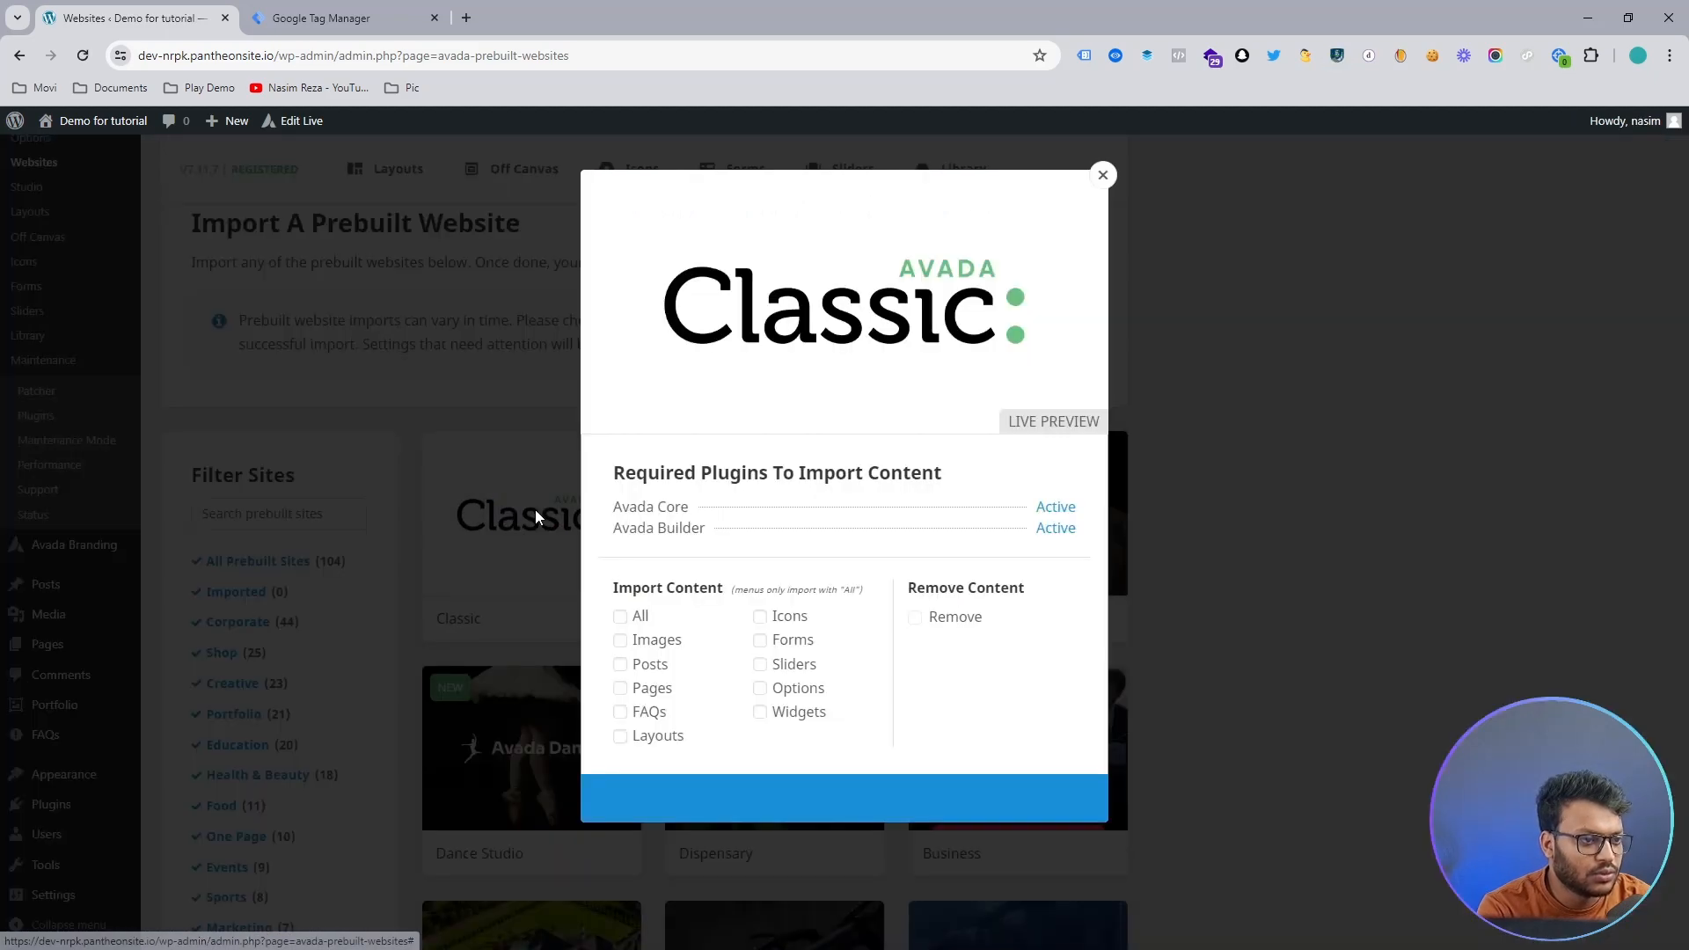
# - Select all content types for the Classic prebuilt website and start the import, accepting the warning
pyautogui.click(621, 617)
pyautogui.click(809, 792)
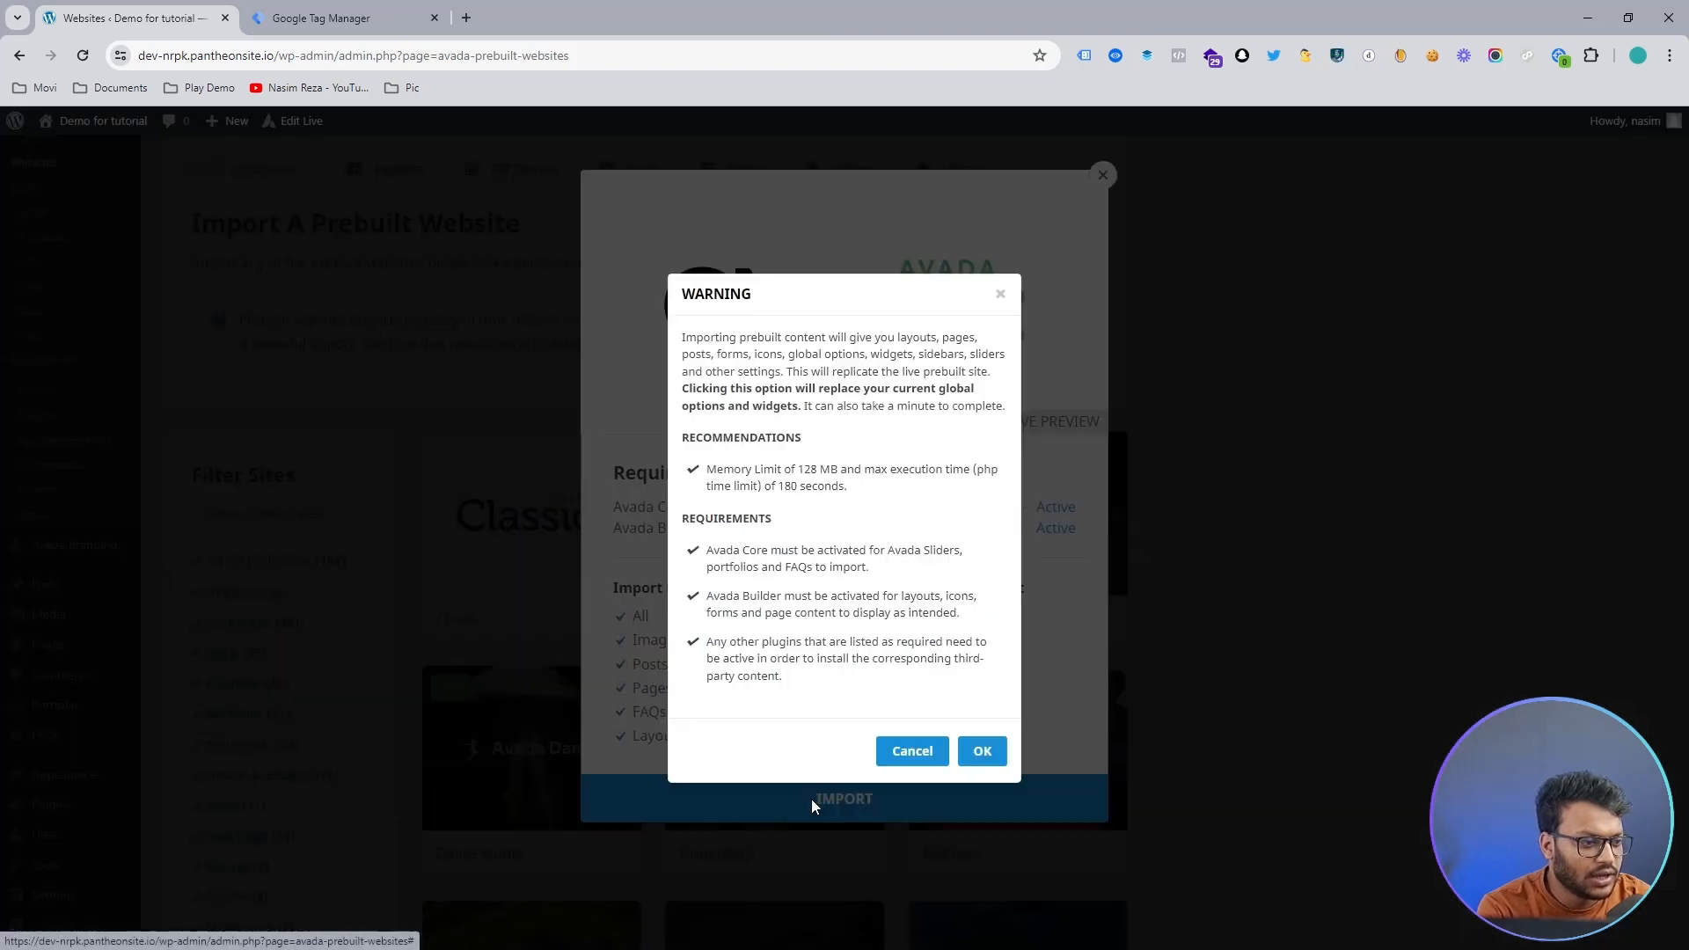
pyautogui.click(983, 750)
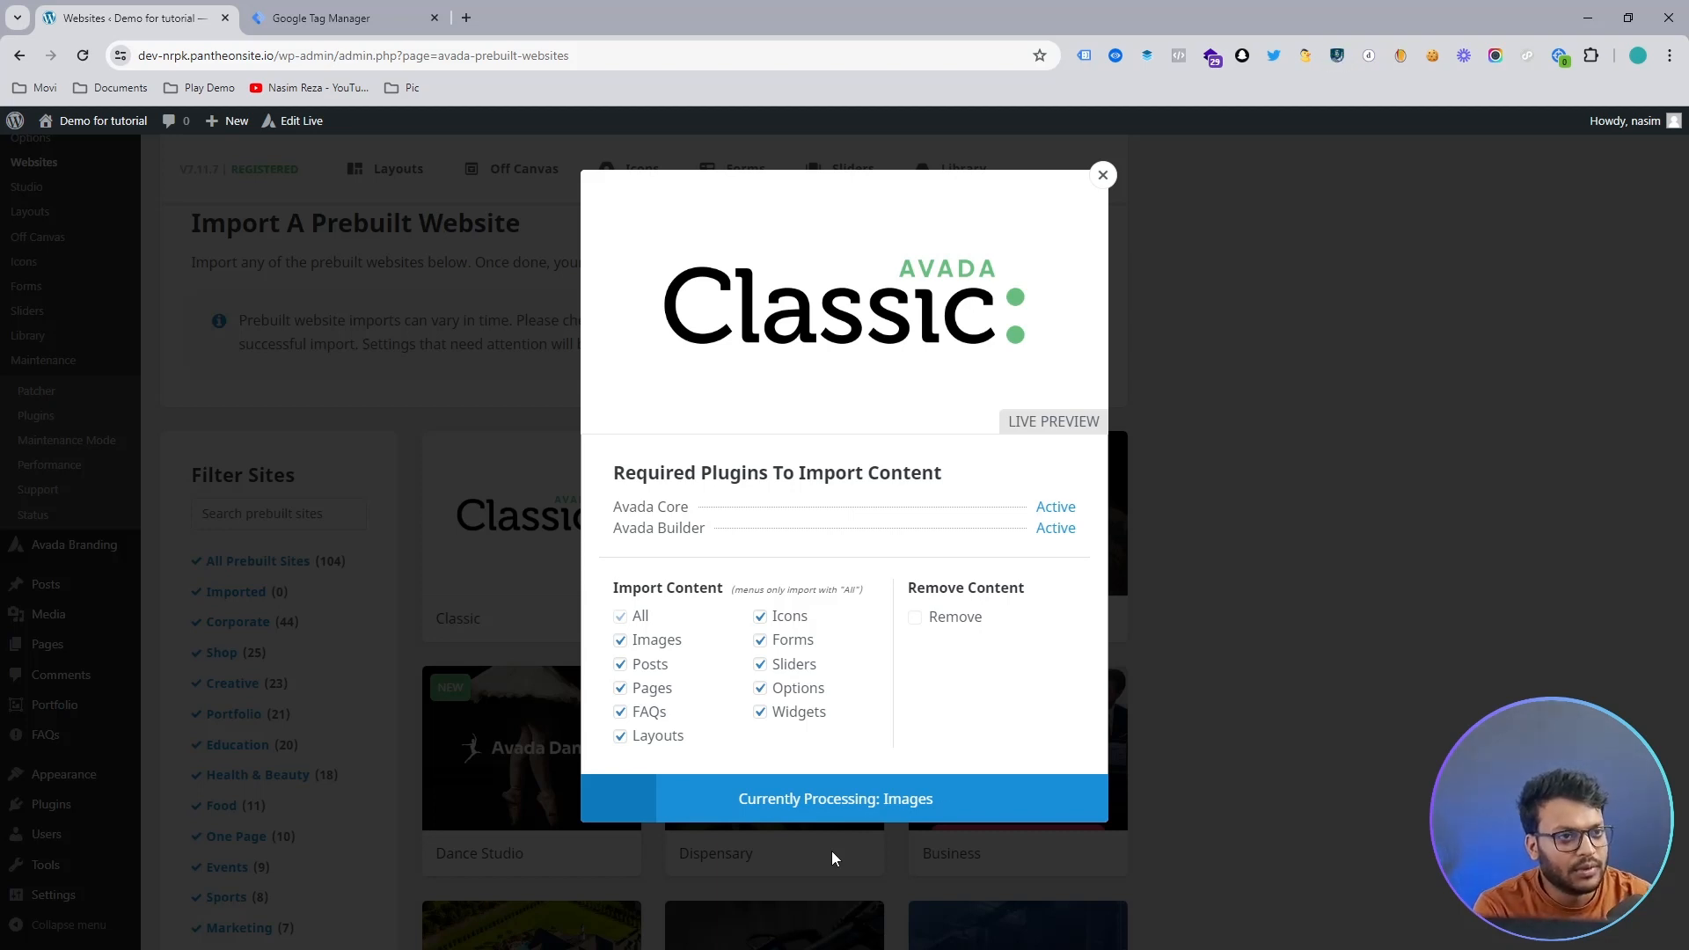
# - Open the site's front page in a new tab, return to the prebuilt websites page and finish the Classic import
pyautogui.middleClick(62, 156)
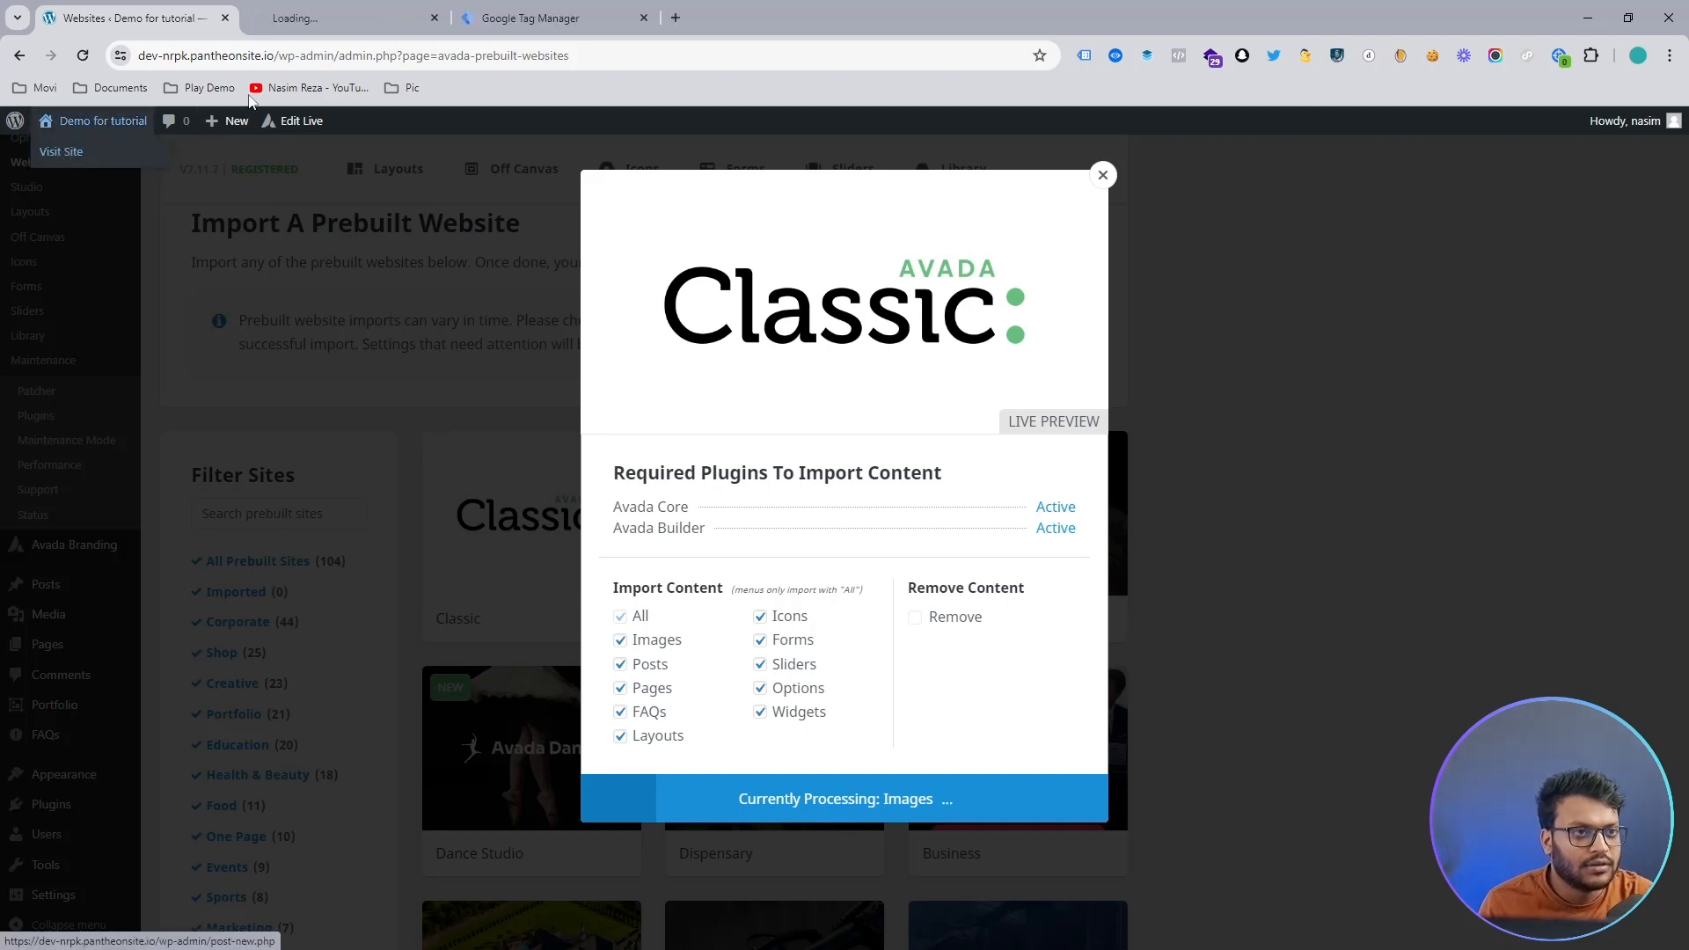
pyautogui.click(323, 16)
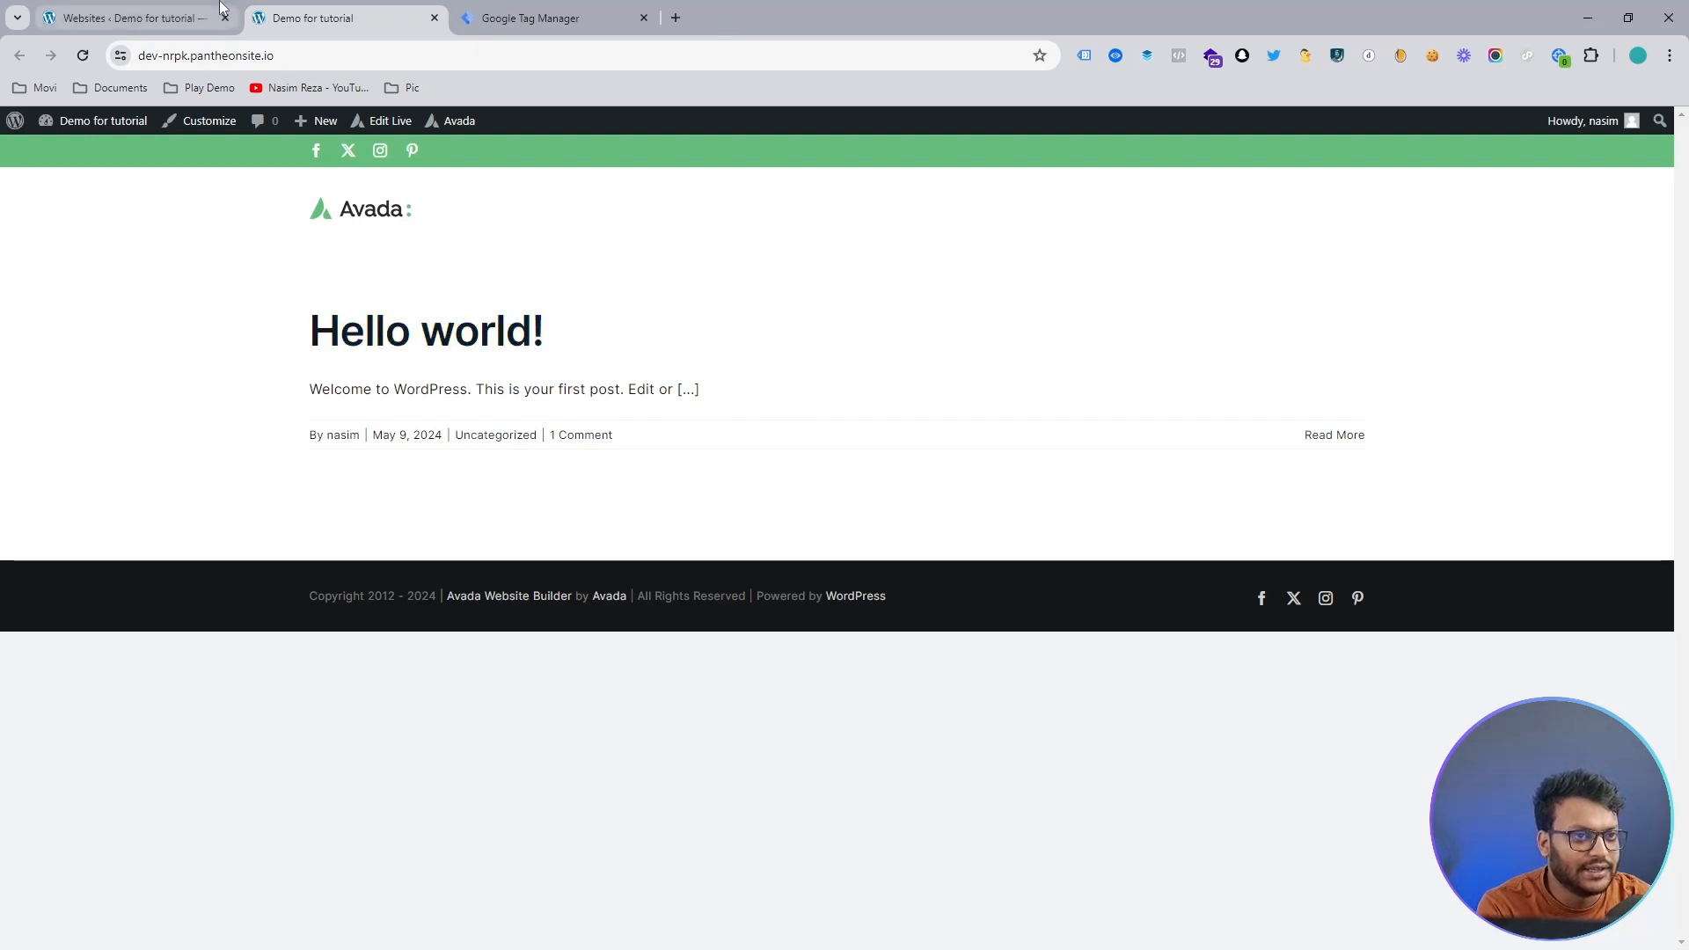
pyautogui.click(189, 18)
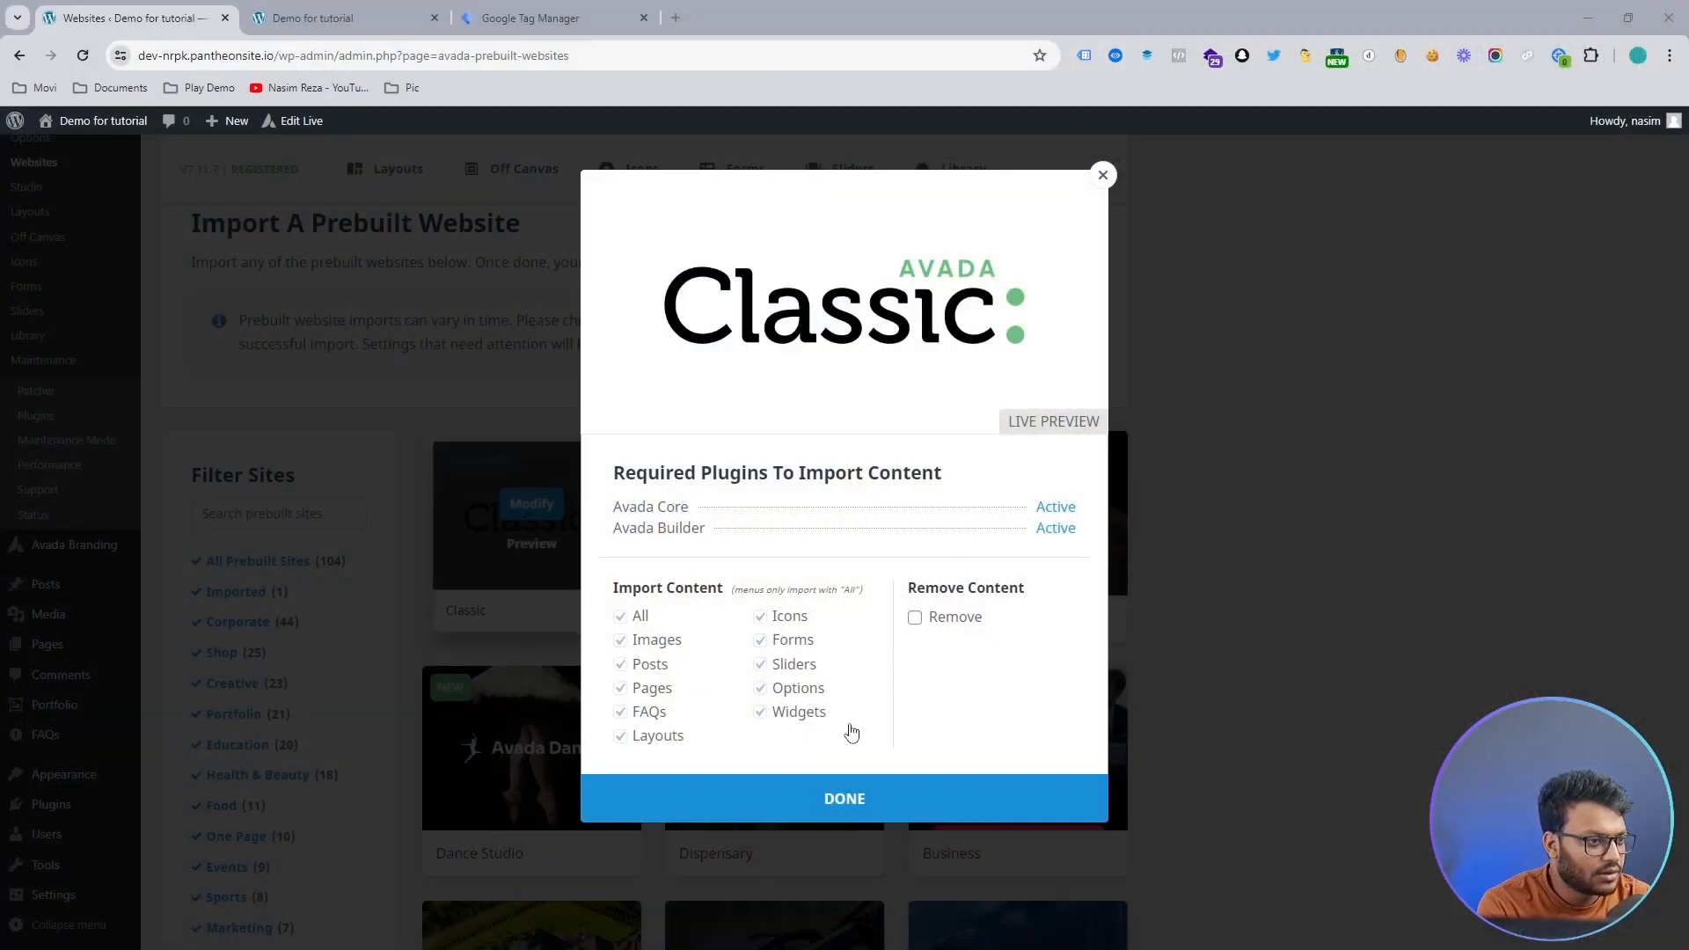
pyautogui.click(846, 801)
# - Reload the site's front page and review the imported Classic design from the header menu down to the footer
pyautogui.click(499, 12)
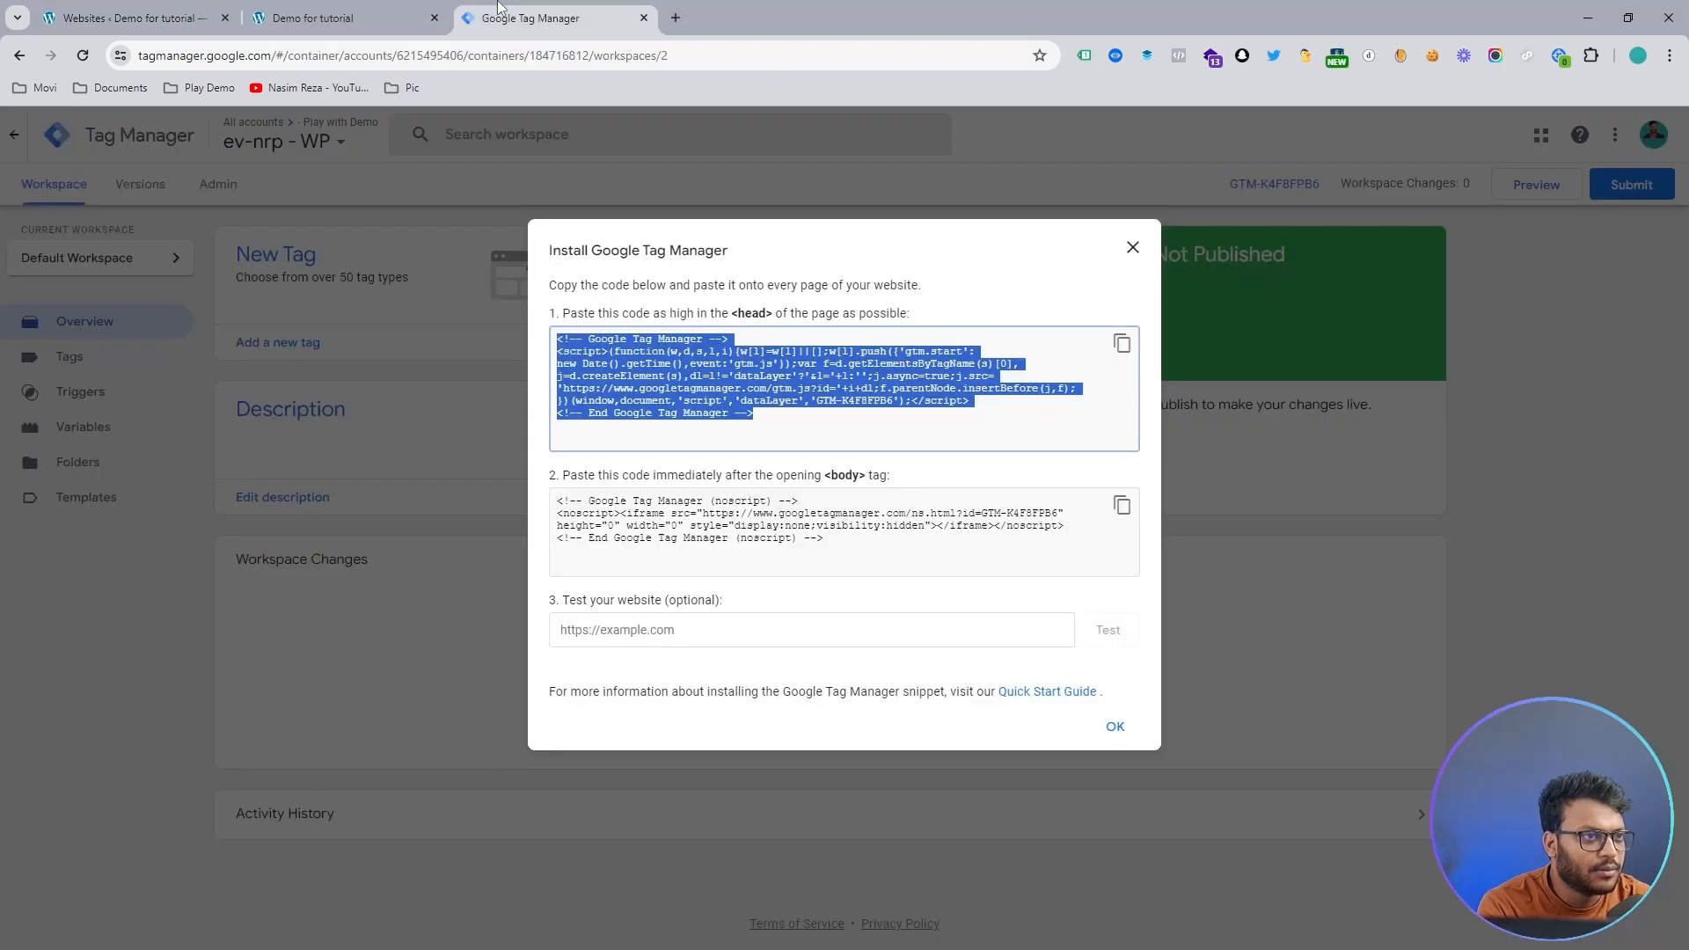
pyautogui.click(308, 18)
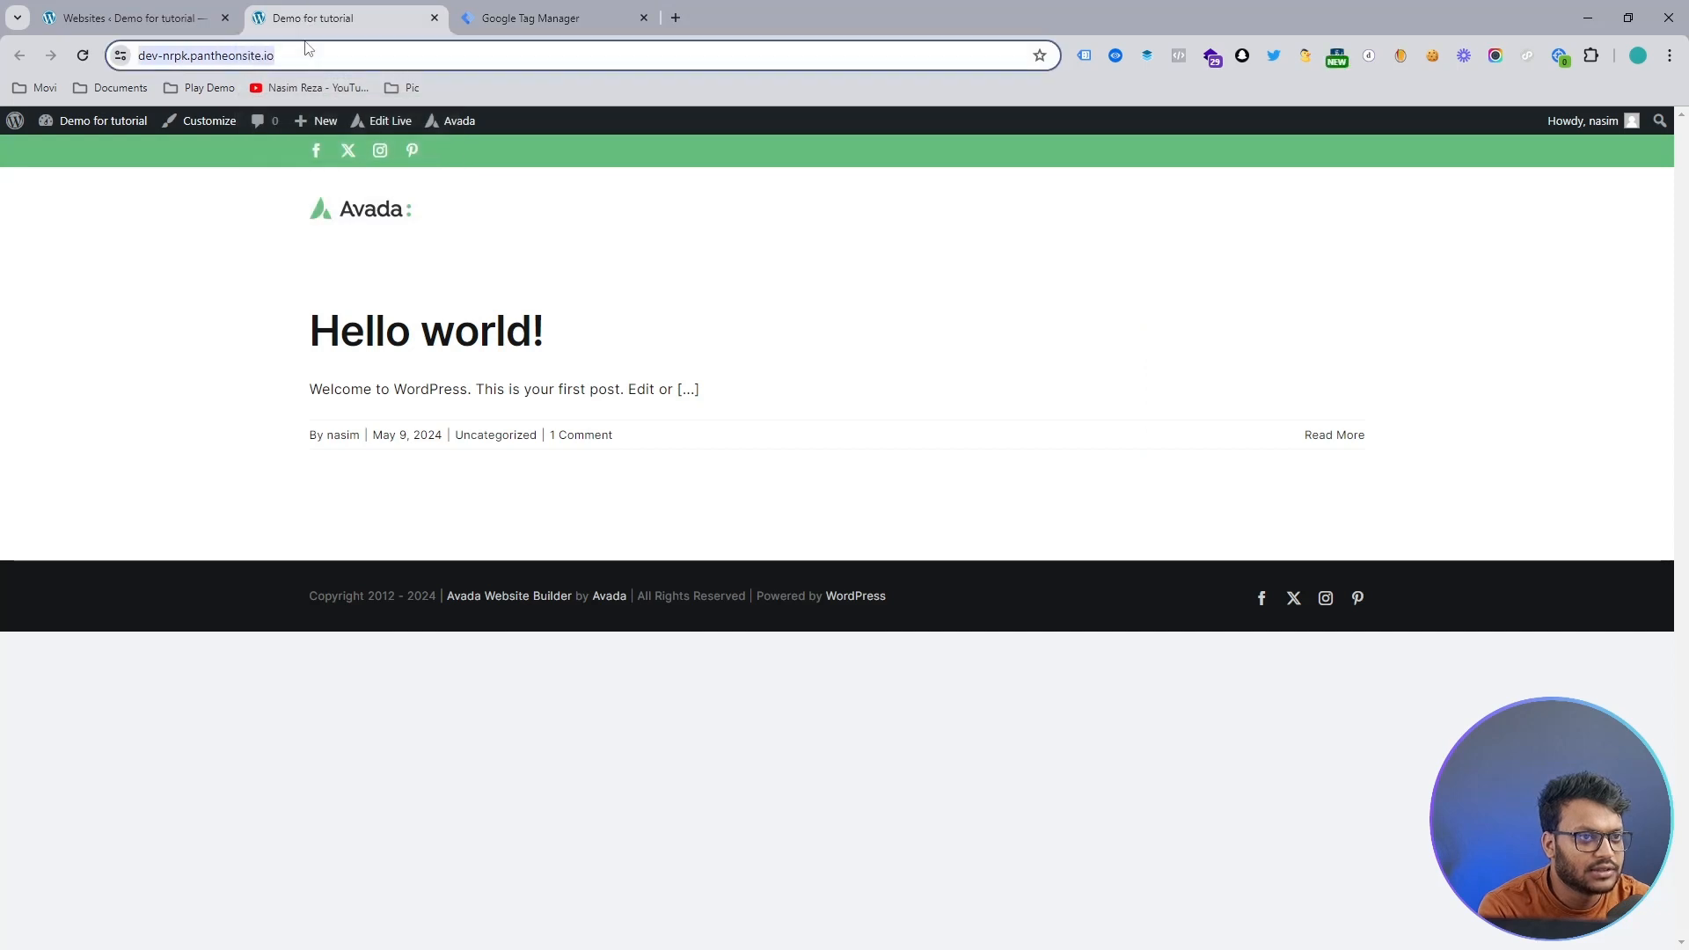
pyautogui.press('F5')
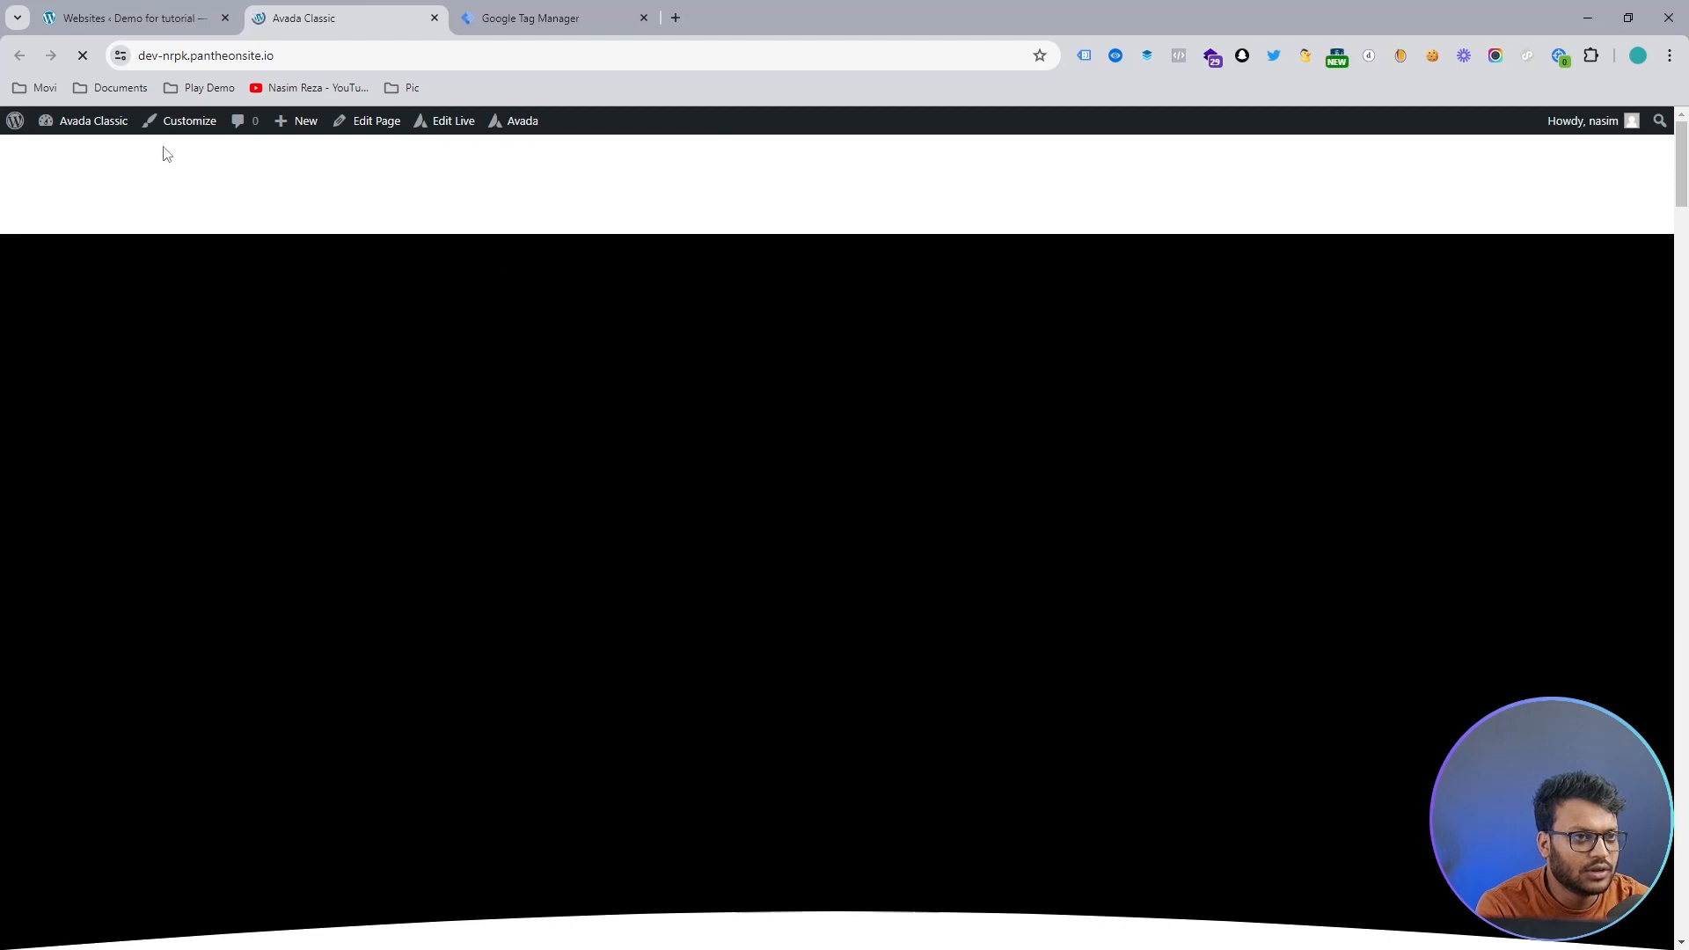
pyautogui.scroll(-15, 622, 327)
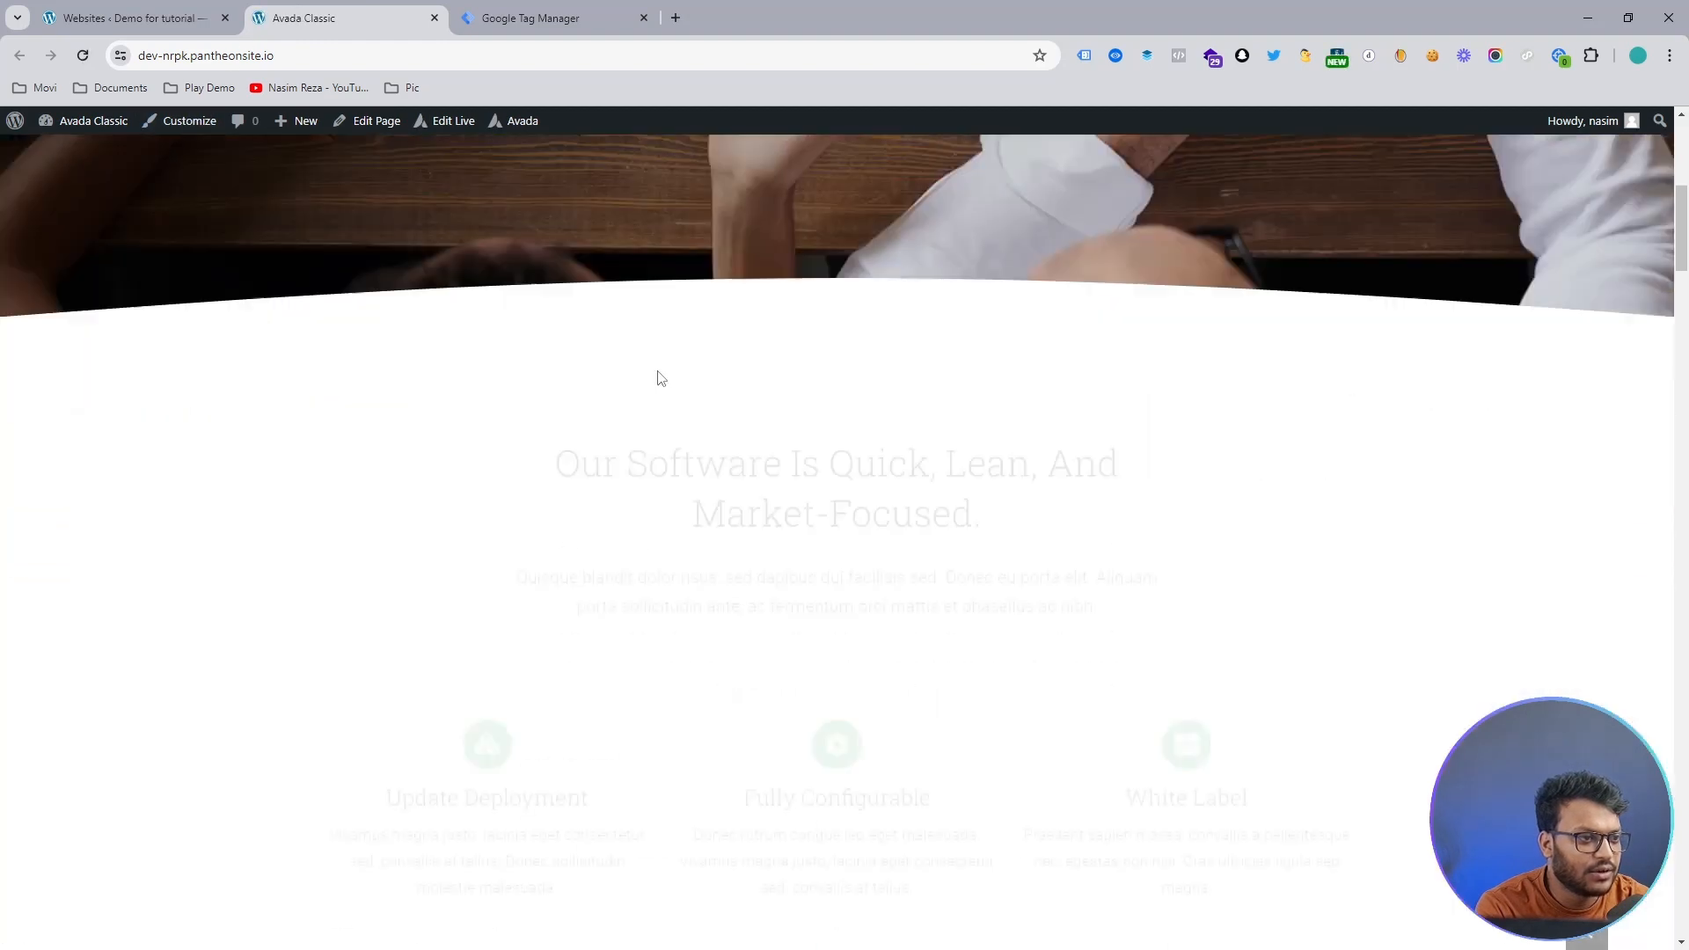
pyautogui.scroll(-20, 738, 439)
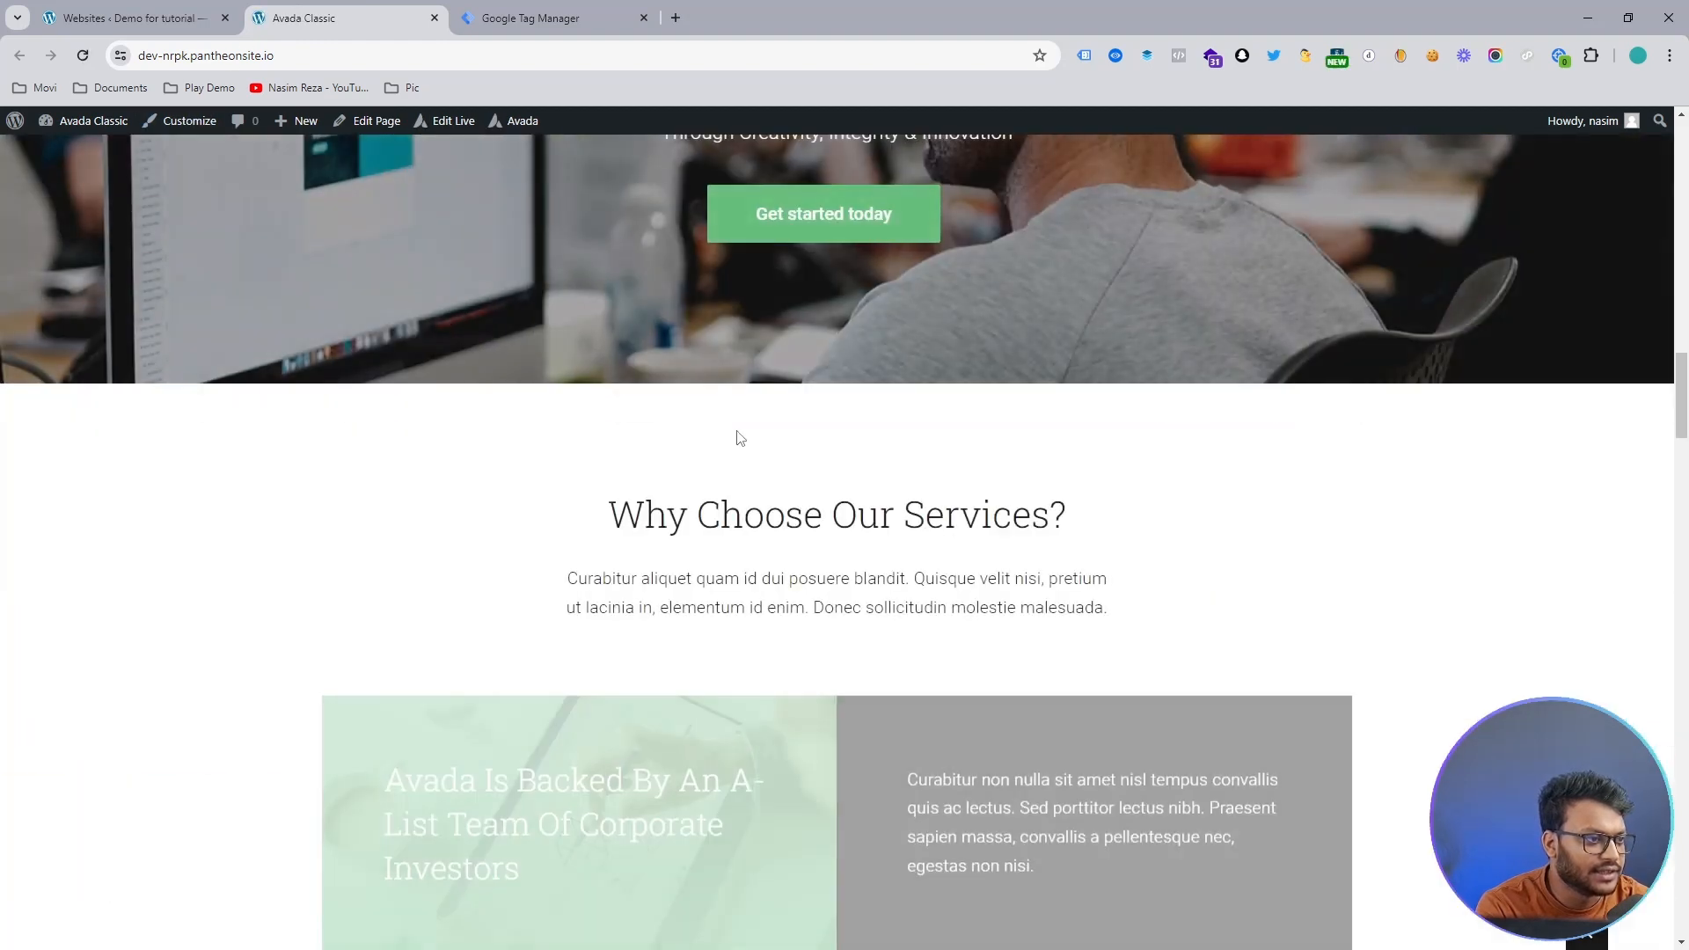
pyautogui.scroll(-20, 738, 437)
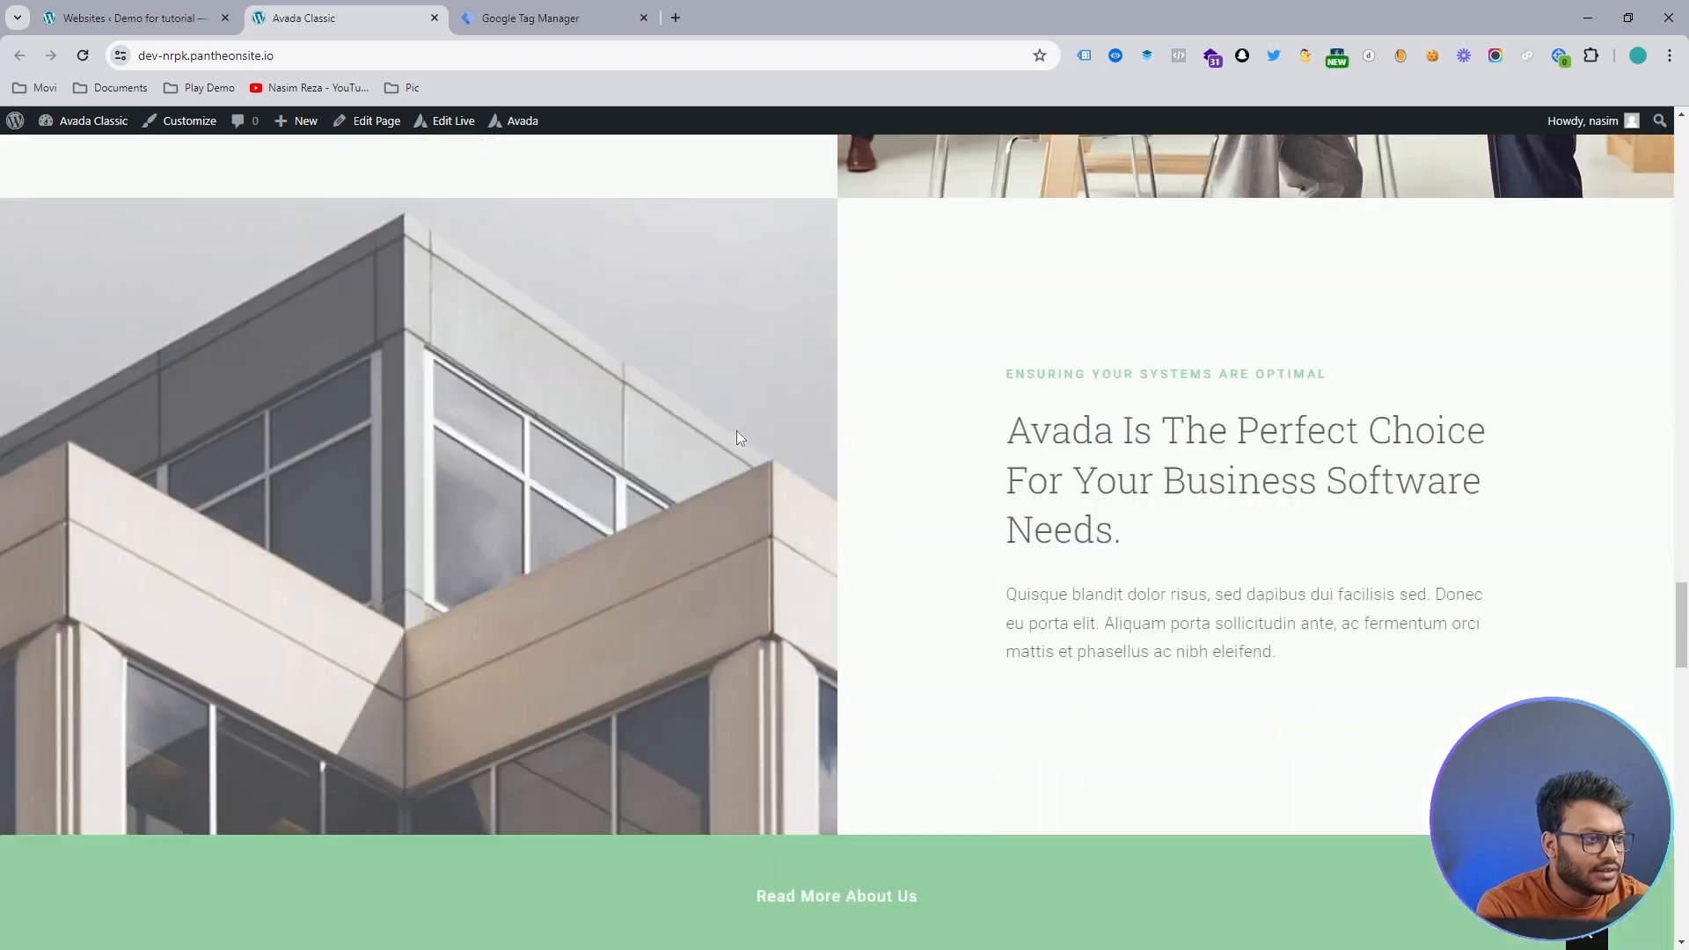
pyautogui.scroll(-10, 739, 434)
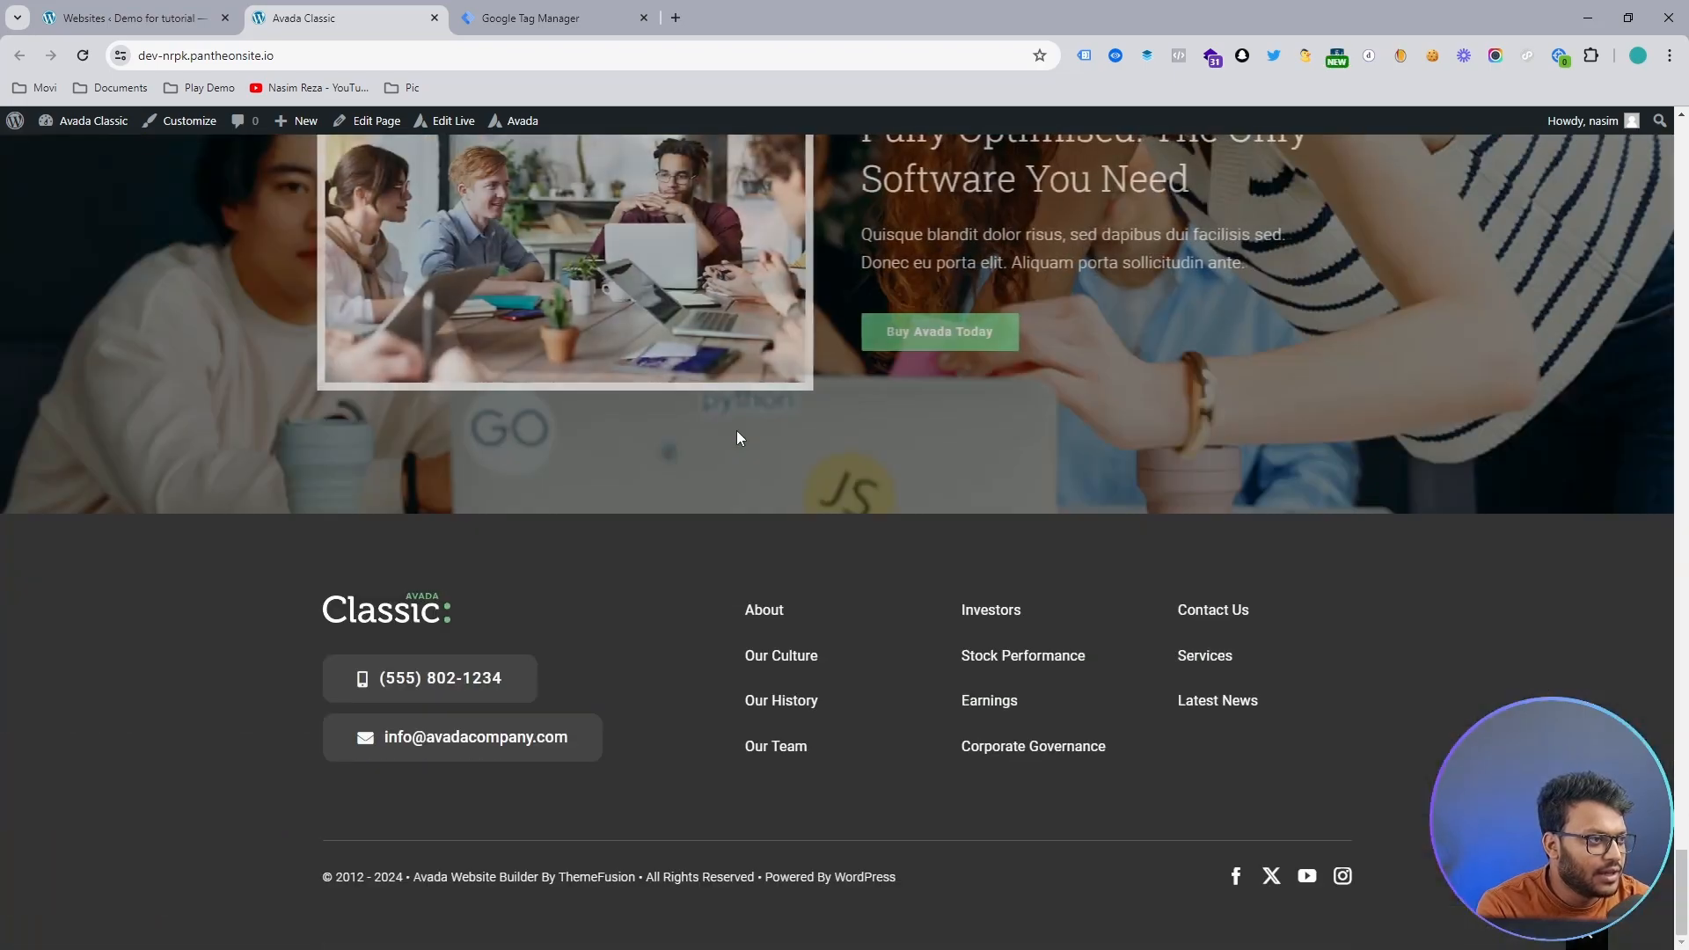
pyautogui.scroll(1, 744, 432)
pyautogui.scroll(20, 743, 426)
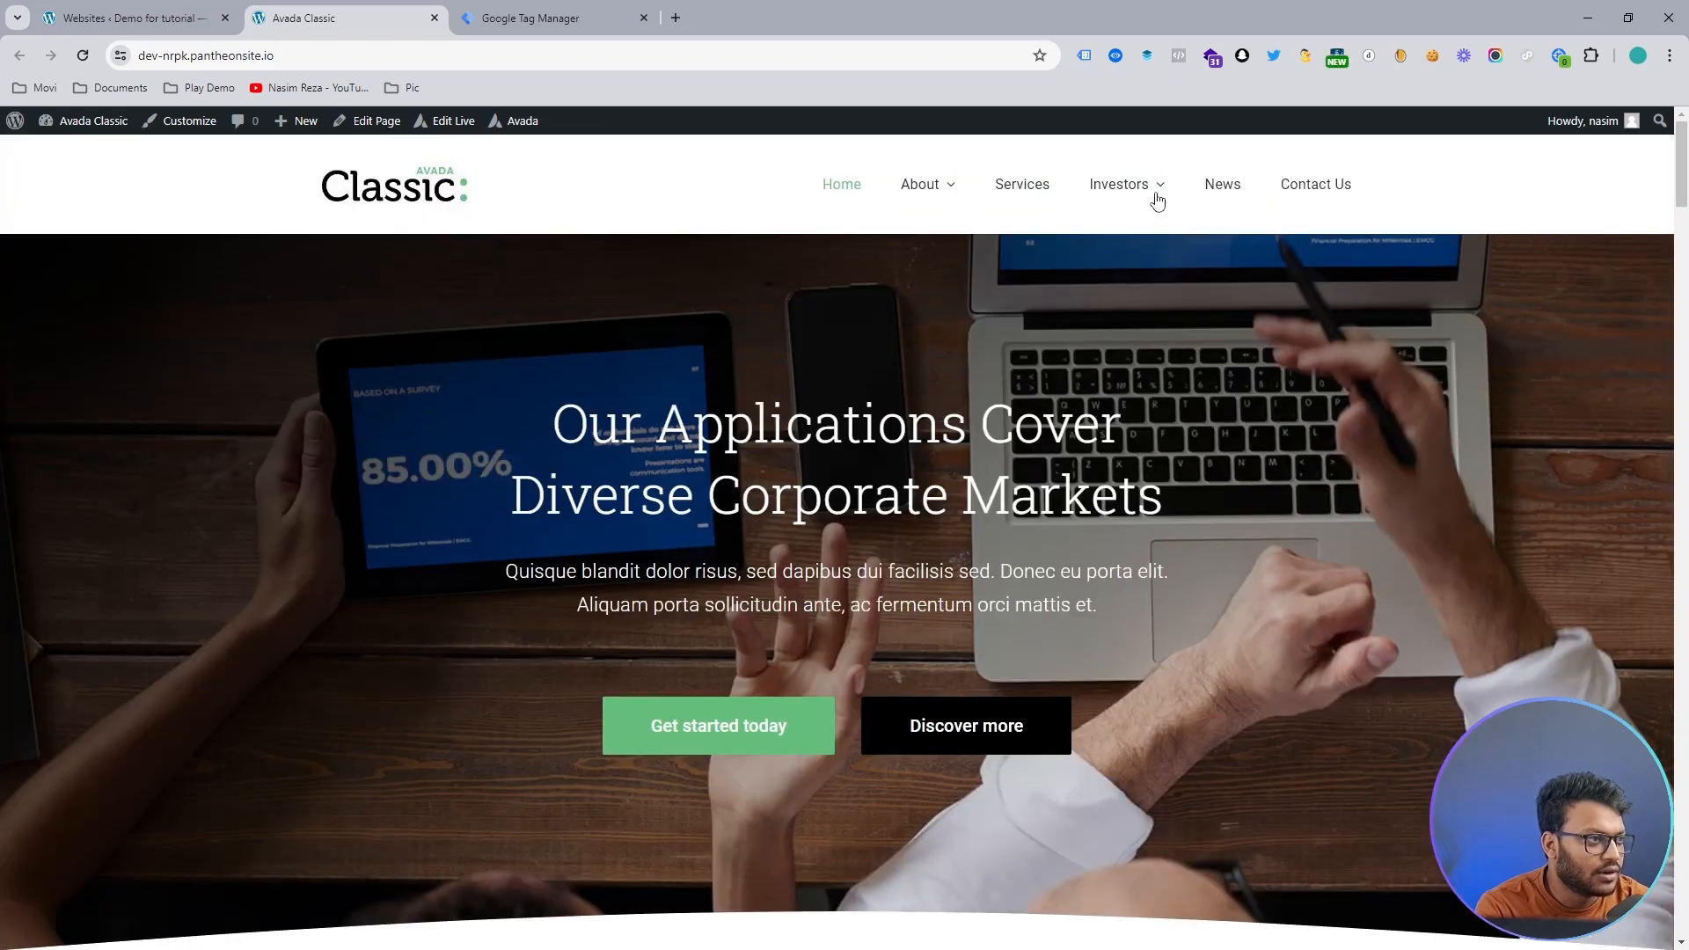
pyautogui.scroll(-15, 282, 387)
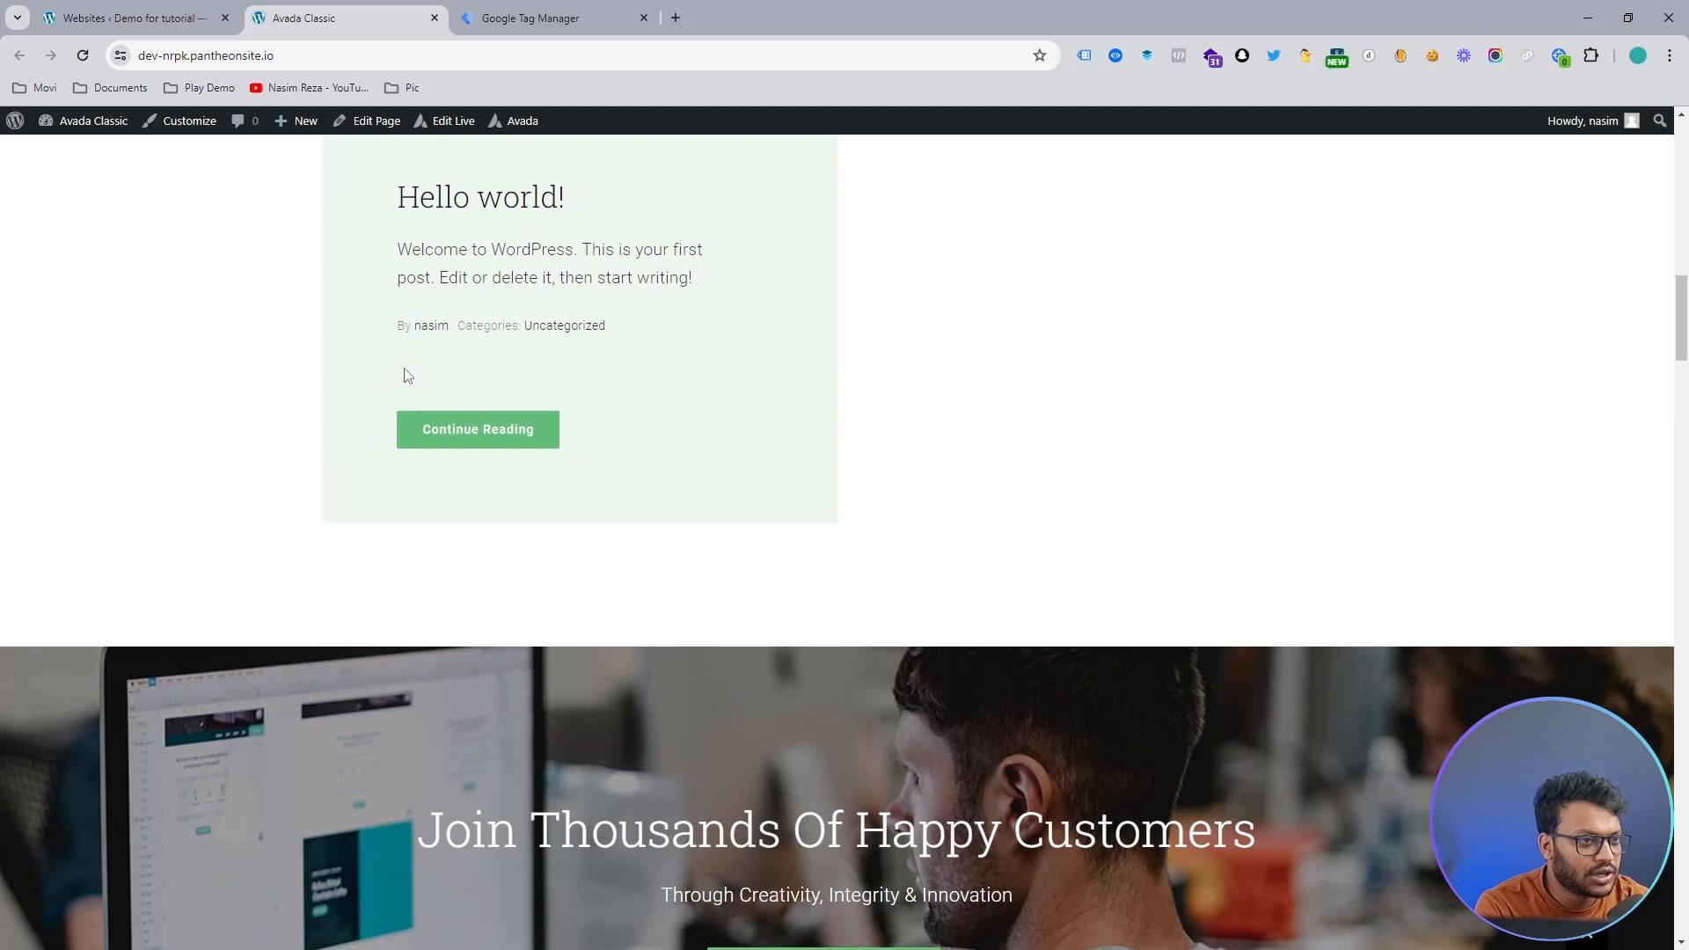
pyautogui.scroll(10, 377, 440)
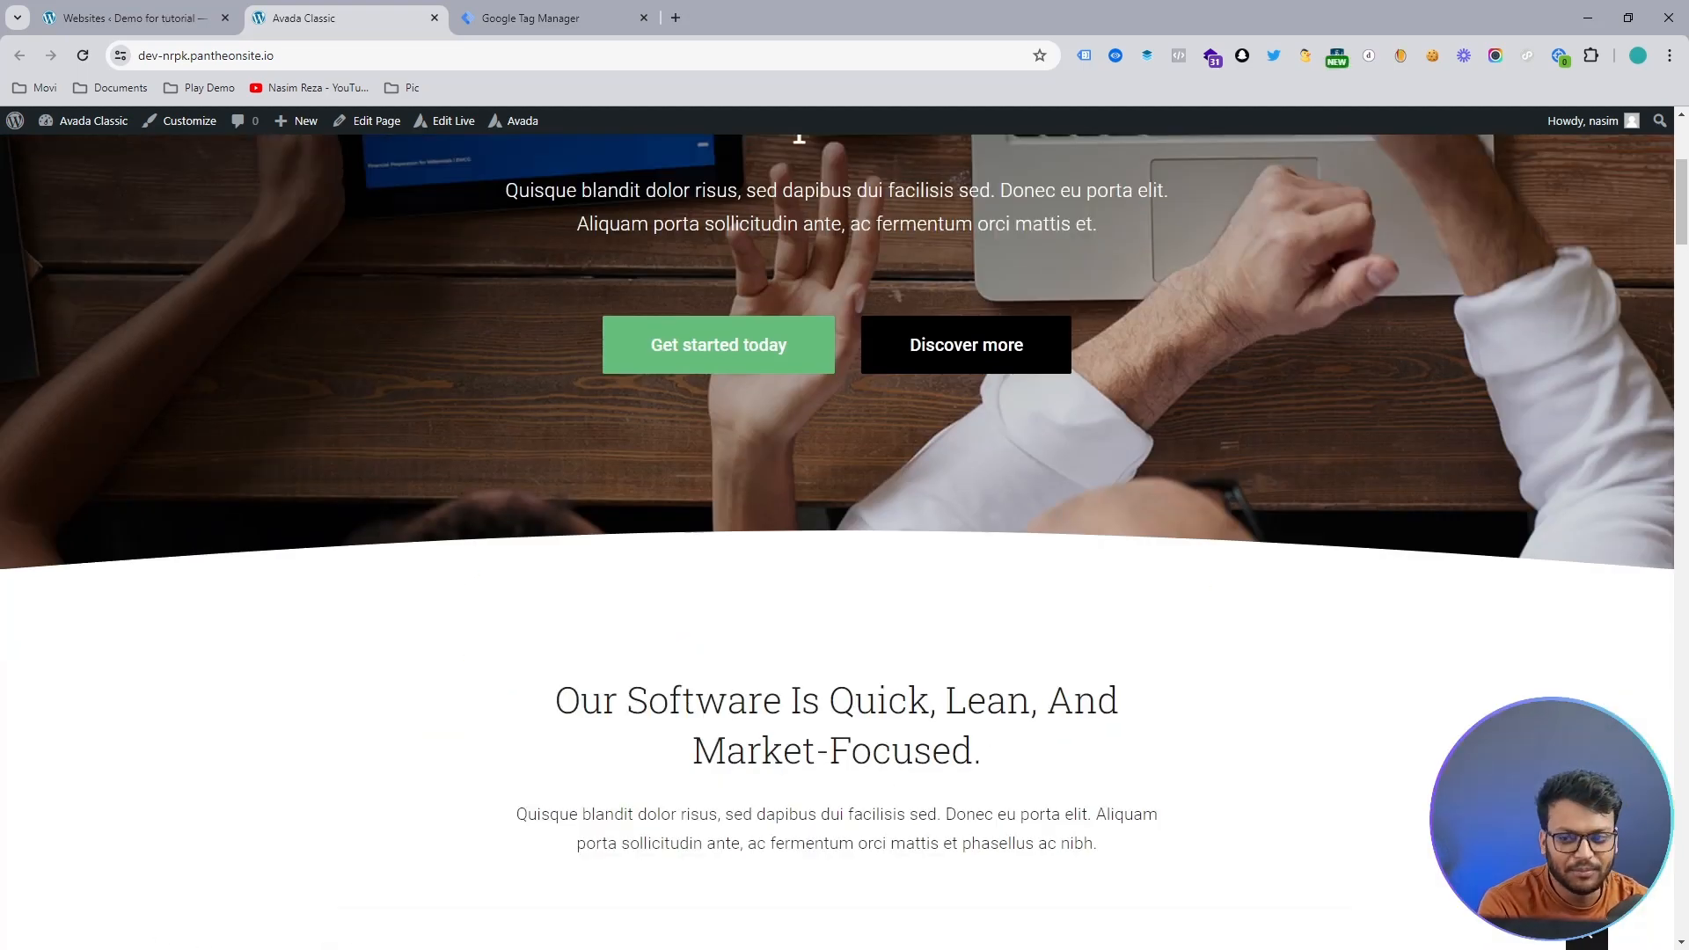